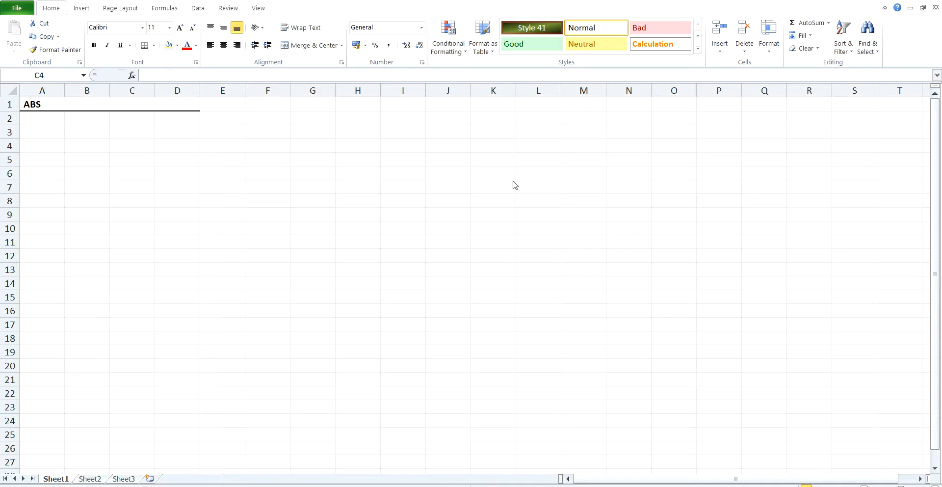
Enter the column headers "Number" in C4 and "Absolute value" in D4
{"action": "left_click", "coordinate": [210, 134]}
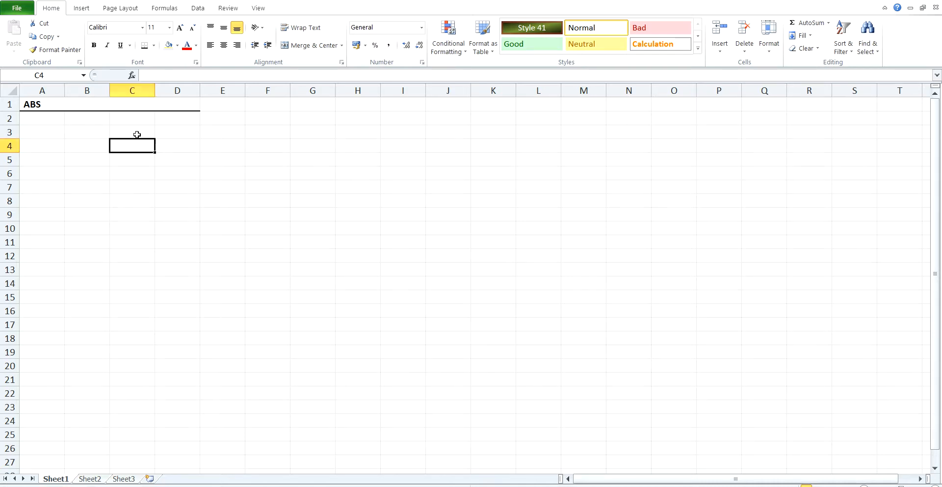
{"action": "type", "text": "Number"}
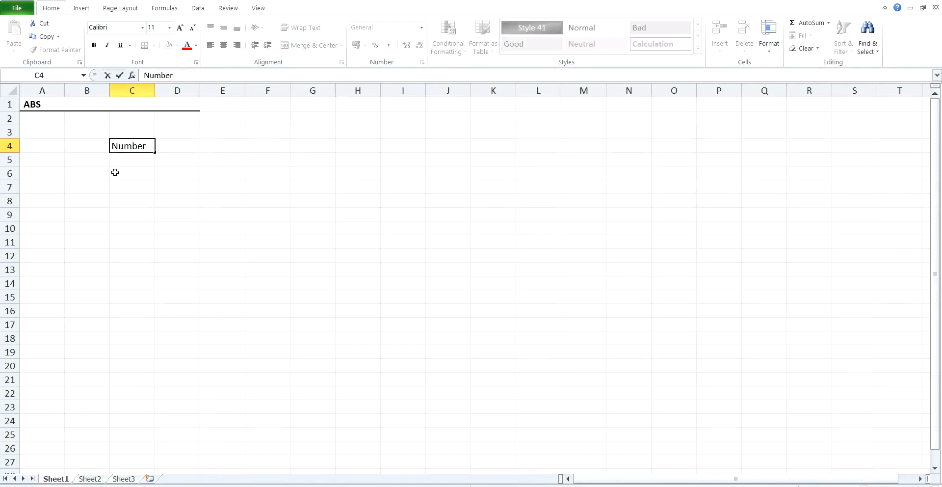
{"action": "key", "text": "Tab"}
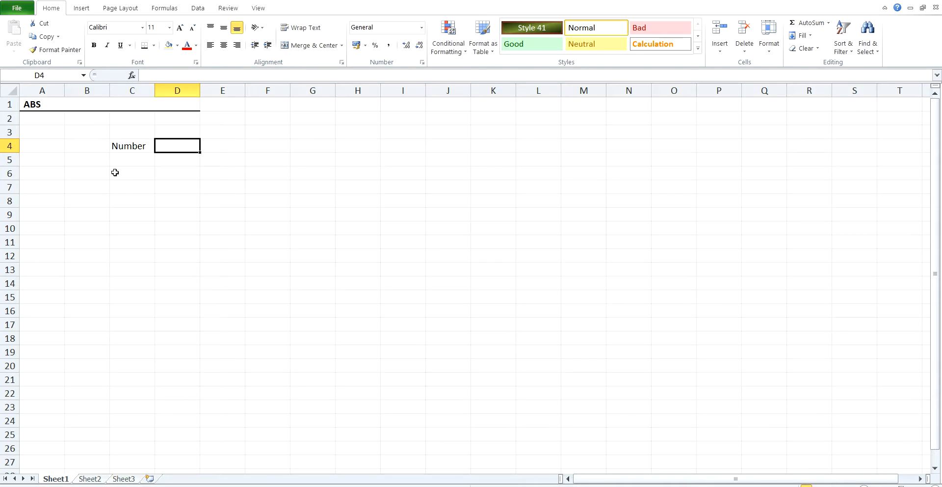
{"action": "type", "text": "Abs"}
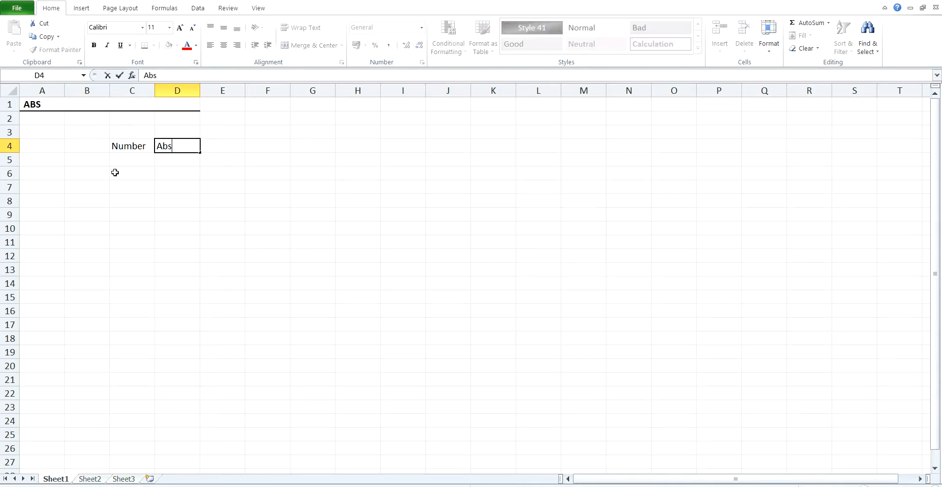
{"action": "type", "text": "olute value"}
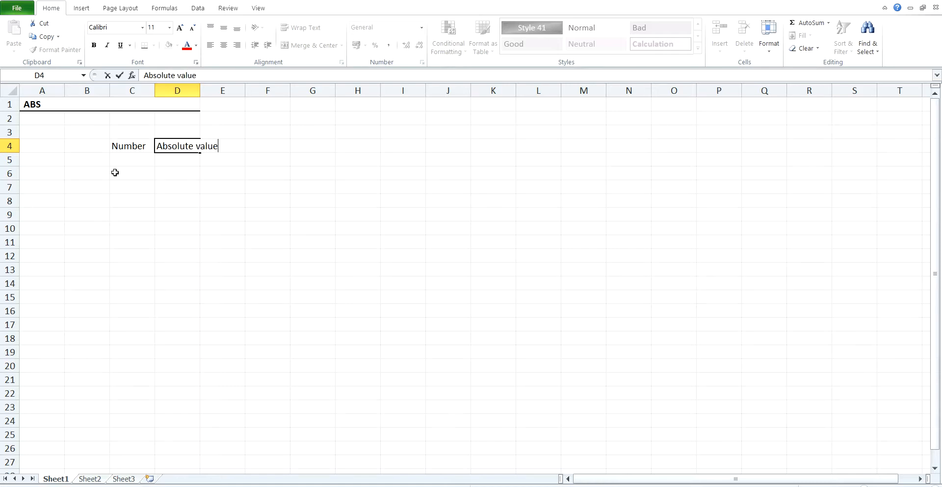
{"action": "key", "text": "Return"}
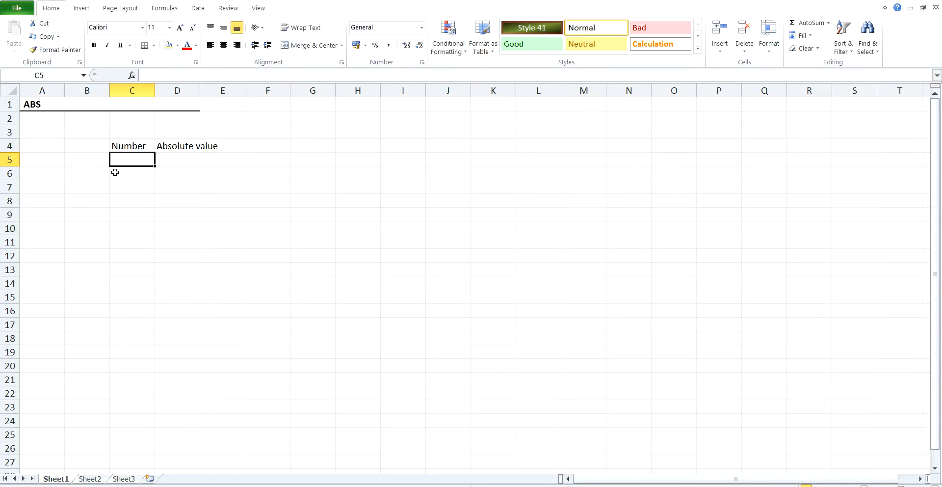
Enter the sample numbers 5, -5, 2.25 and -2.25 in cells C5 to C8
{"action": "type", "text": "5"}
{"action": "key", "text": "Return"}
{"action": "type", "text": "-5"}
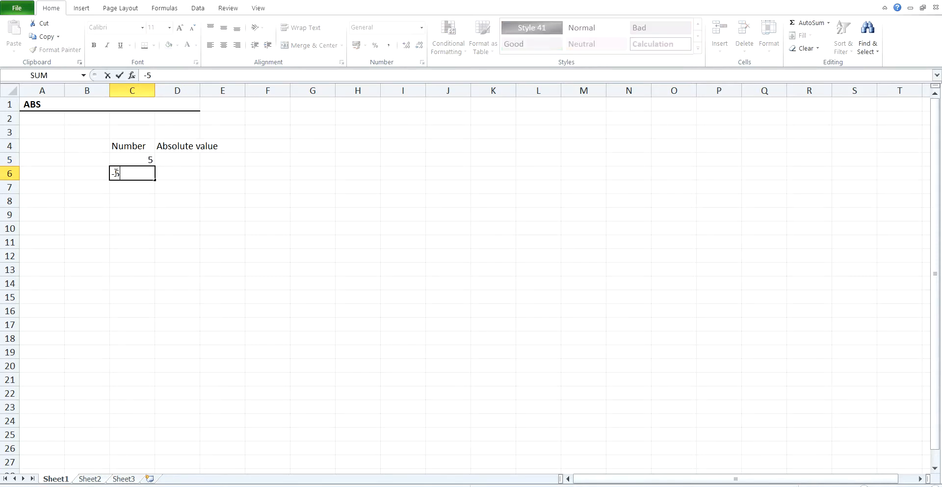
{"action": "key", "text": "Return"}
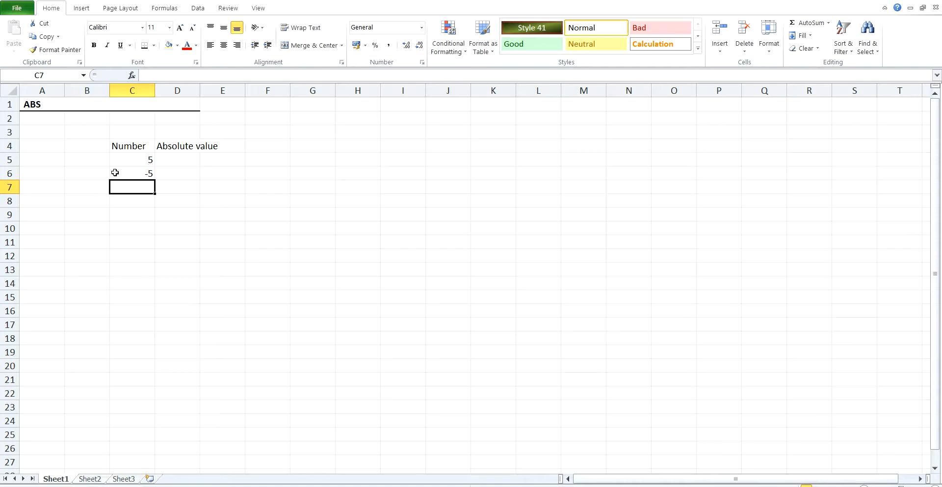
{"action": "type", "text": "2."}
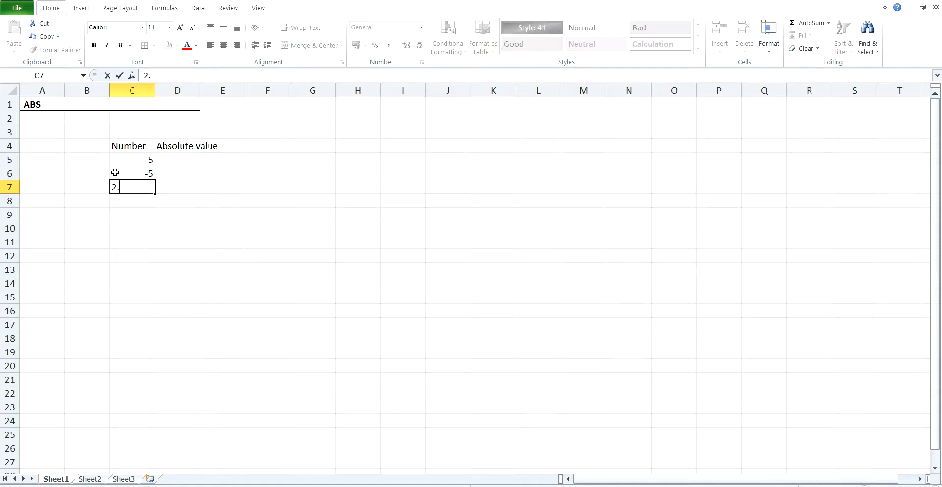
{"action": "type", "text": "25"}
{"action": "key", "text": "Return"}
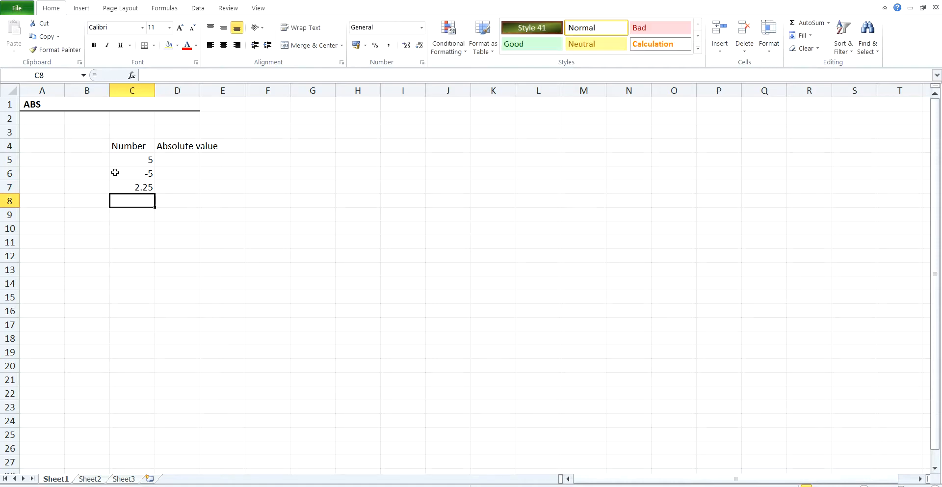
{"action": "type", "text": "-2.25"}
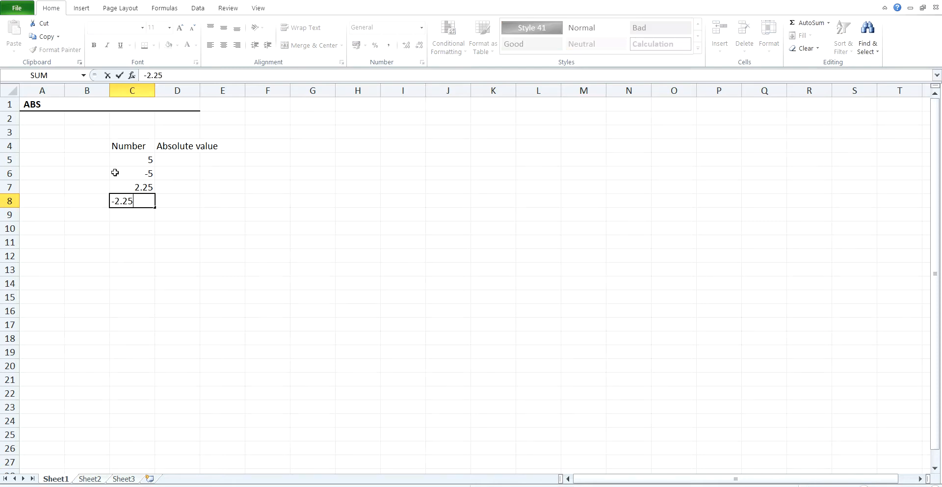
{"action": "key", "text": "Return"}
Enter the formula =abs(C5) in D5 to get the absolute value of the first number
{"action": "key", "text": "Up"}
{"action": "key", "text": "Up"}
{"action": "key", "text": "Up"}
{"action": "key", "text": "Up"}
{"action": "key", "text": "Right"}
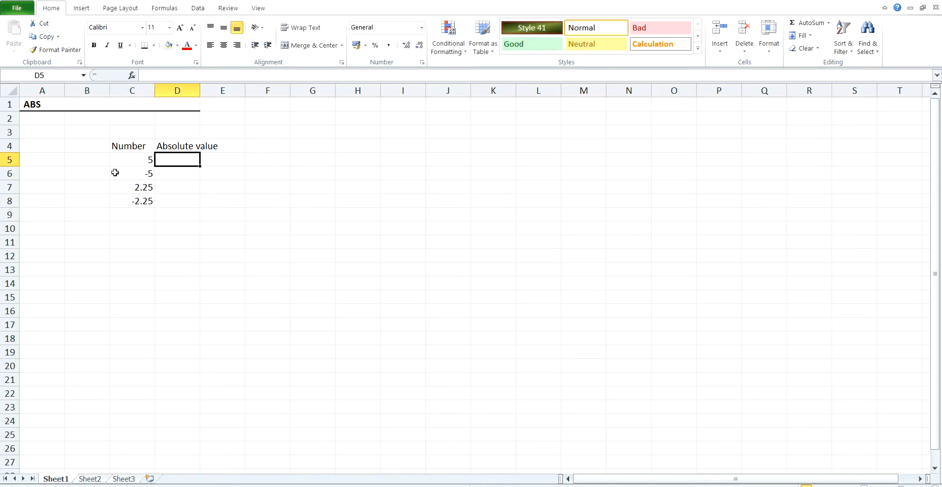
{"action": "type", "text": "="}
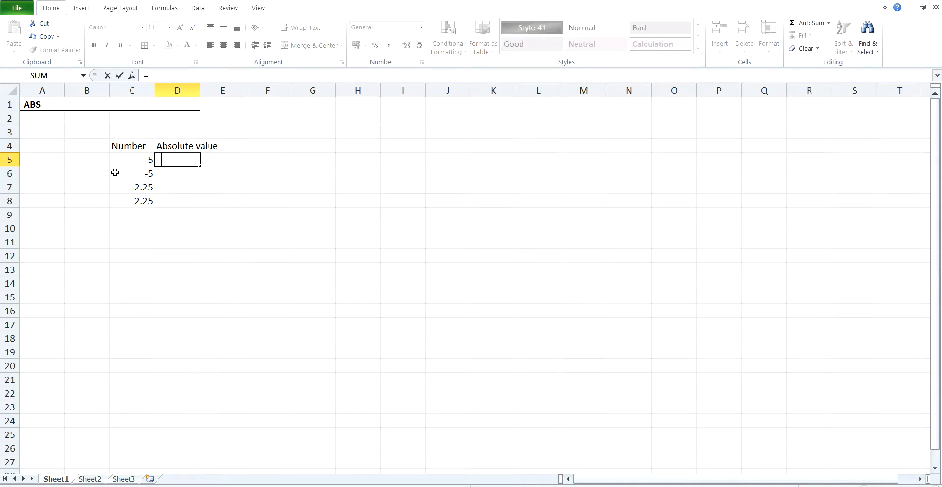
{"action": "type", "text": "abs"}
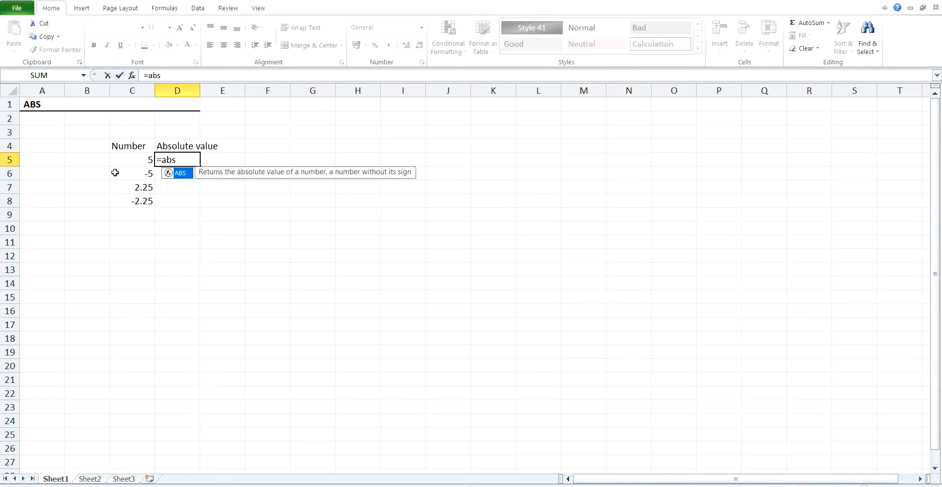
{"action": "type", "text": "("}
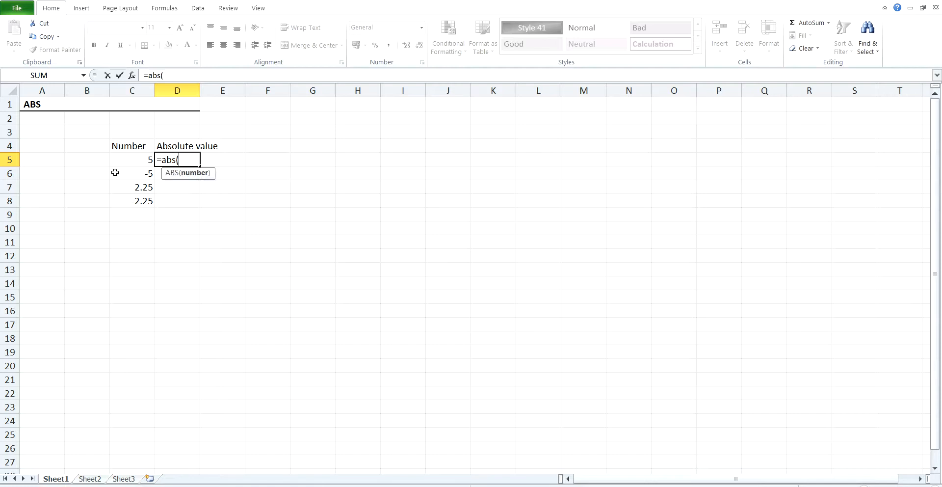
{"action": "left_click", "coordinate": [135, 157]}
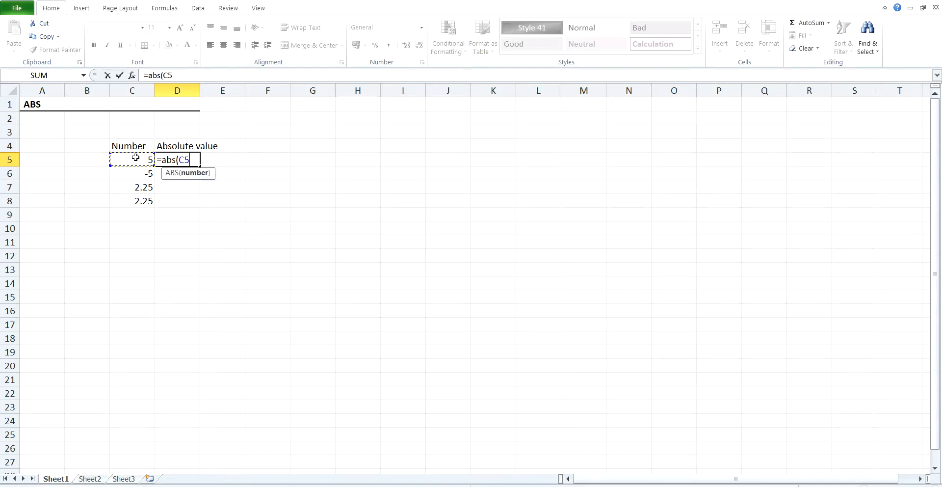
{"action": "type", "text": ")"}
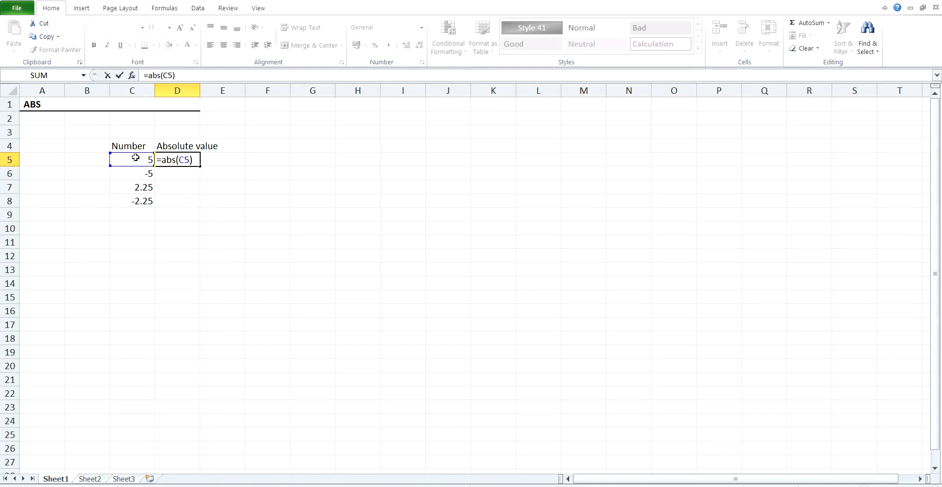
{"action": "key", "text": "Return"}
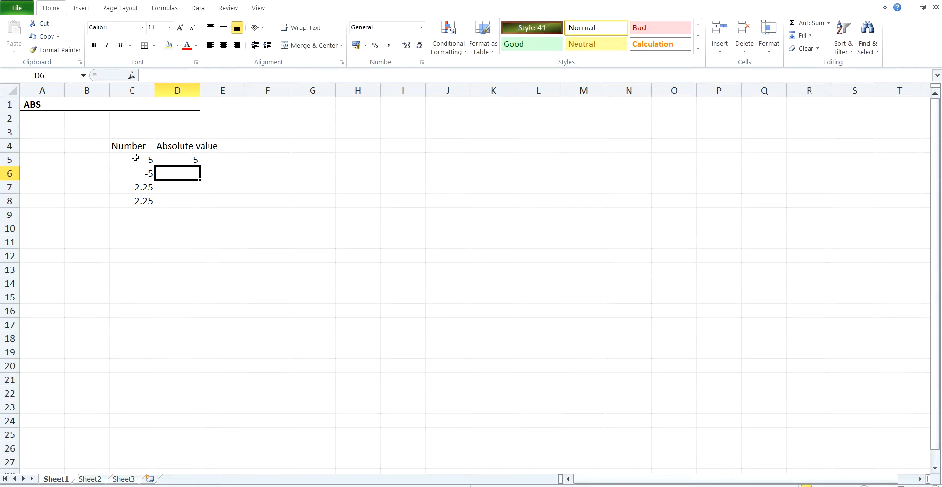
Fill the ABS formula from D5 down to D8
{"action": "left_click", "coordinate": [187, 156]}
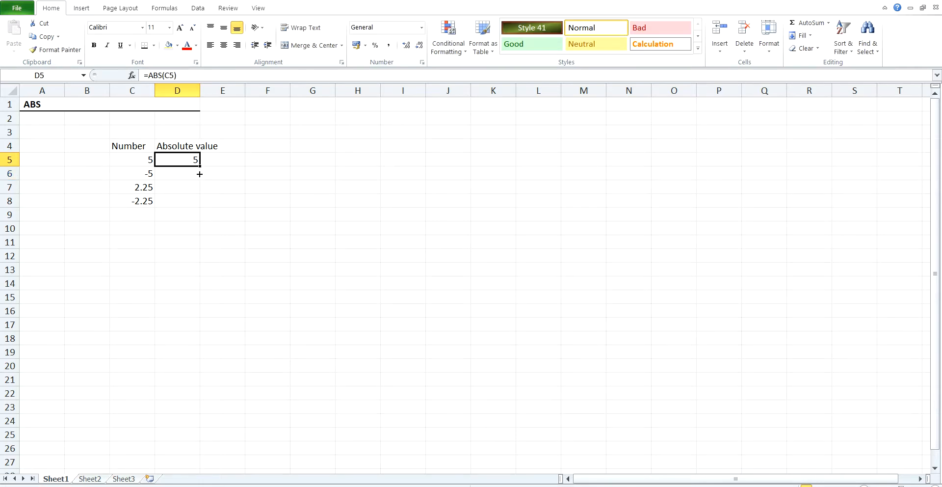
{"action": "left_click_drag", "start_coordinate": [200, 173], "coordinate": [196, 202]}
{"action": "left_click", "coordinate": [179, 175]}
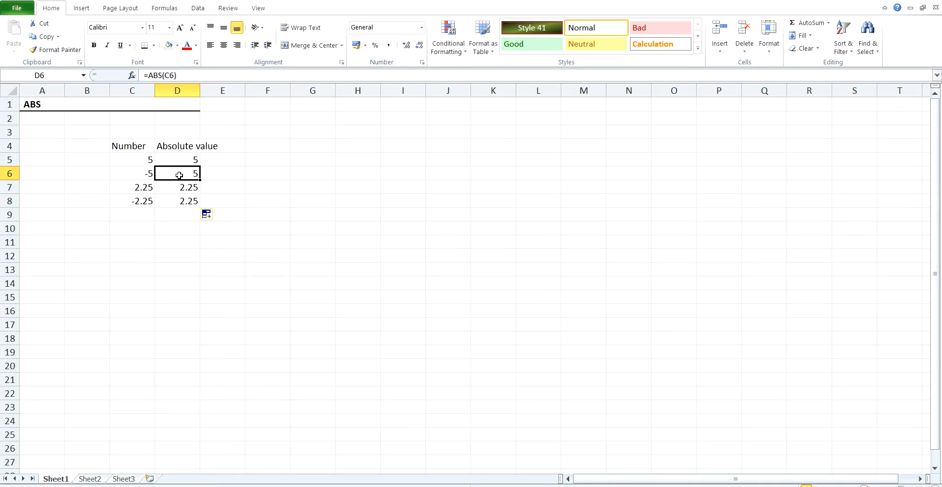
Apply All Borders to the table range C4:D8
{"action": "left_click", "coordinate": [116, 143]}
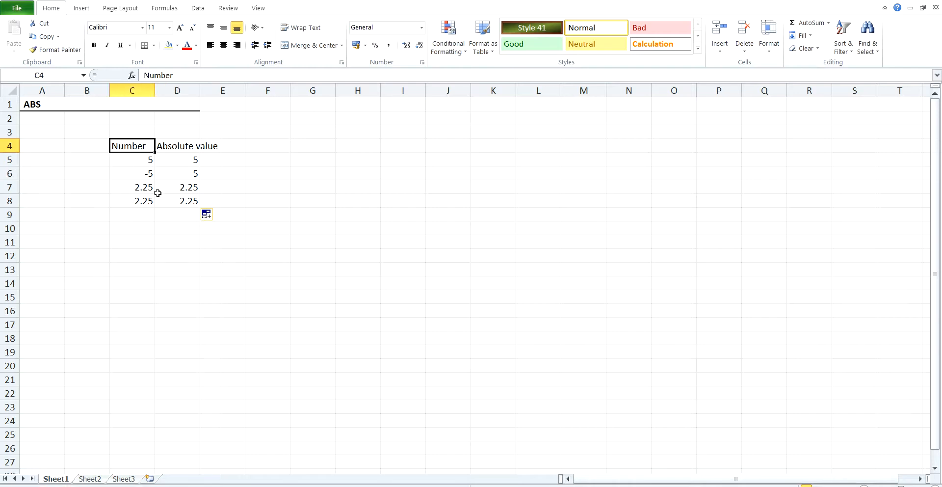
{"action": "left_click", "coordinate": [195, 201], "text": "shift"}
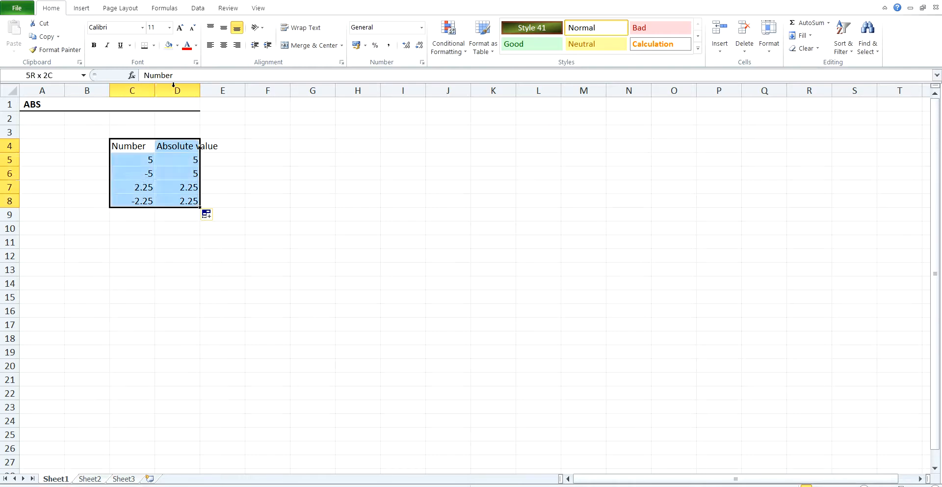
{"action": "left_click", "coordinate": [154, 45]}
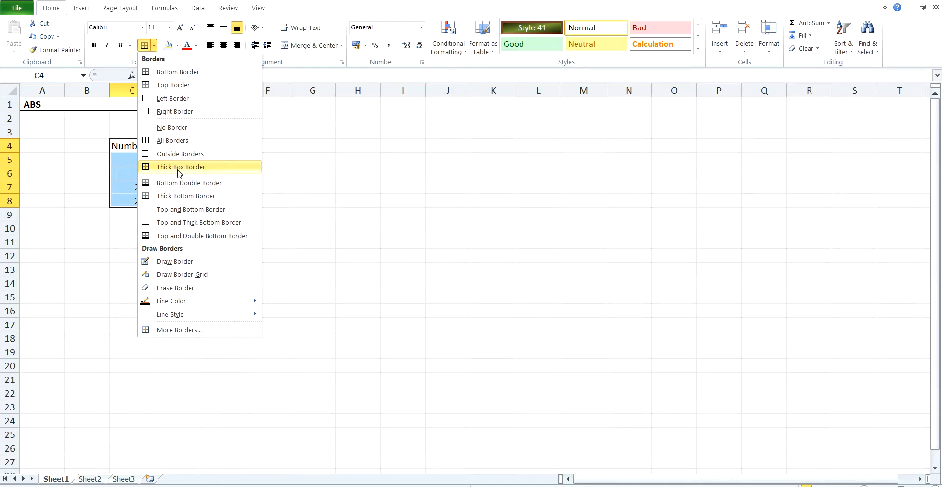
{"action": "left_click", "coordinate": [170, 141]}
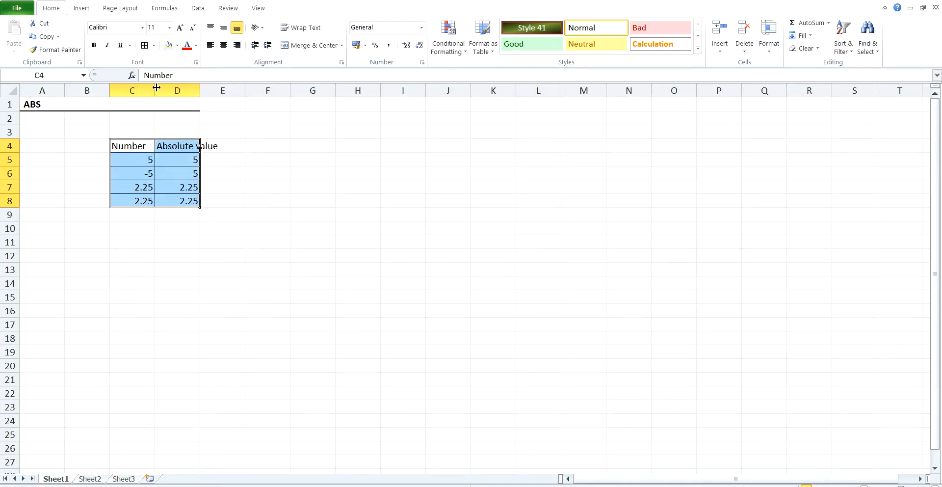
Give the table range a light fill colour and autofit the width of column D
{"action": "left_click", "coordinate": [169, 46]}
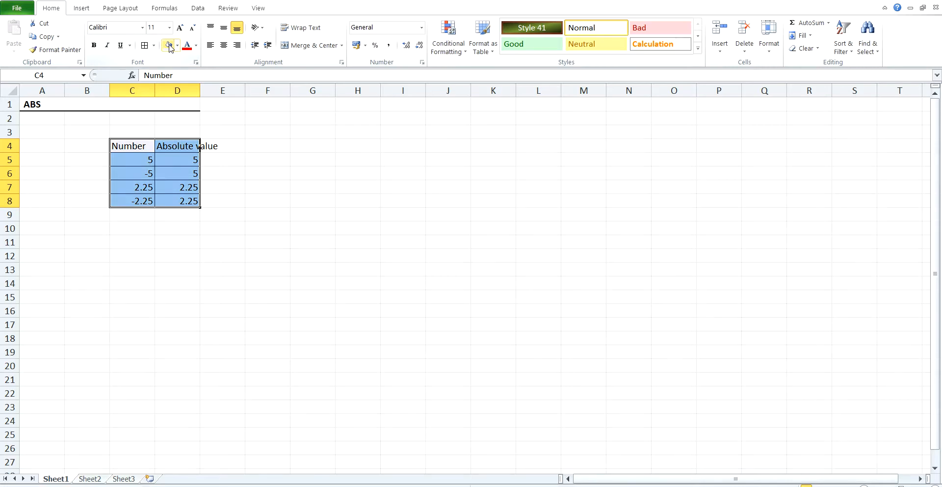
{"action": "double_click", "coordinate": [201, 90]}
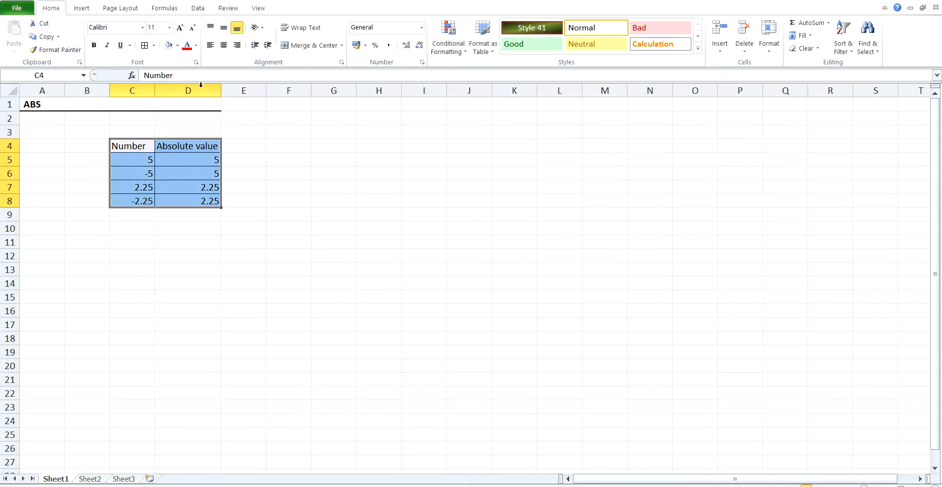
{"action": "left_click", "coordinate": [175, 228]}
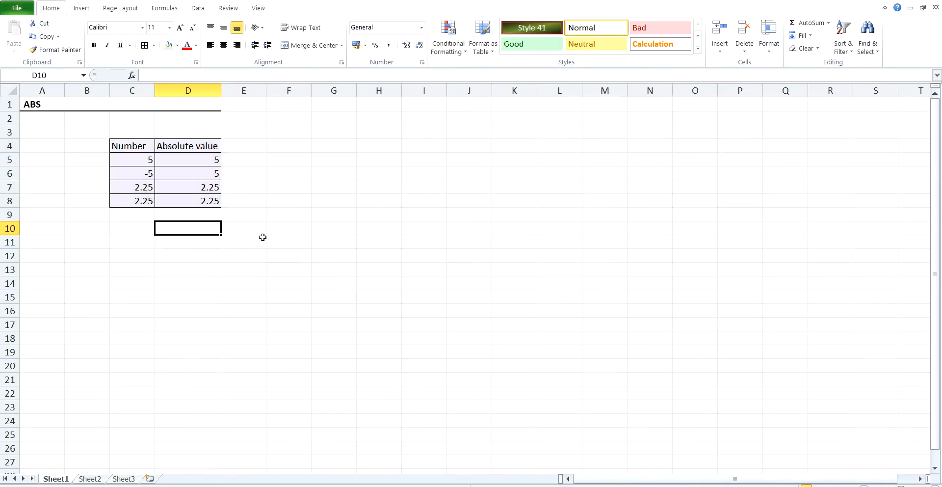
Enter the headers Test, Required Length, Actual Length and Difference across F4:I4
{"action": "left_click", "coordinate": [302, 151]}
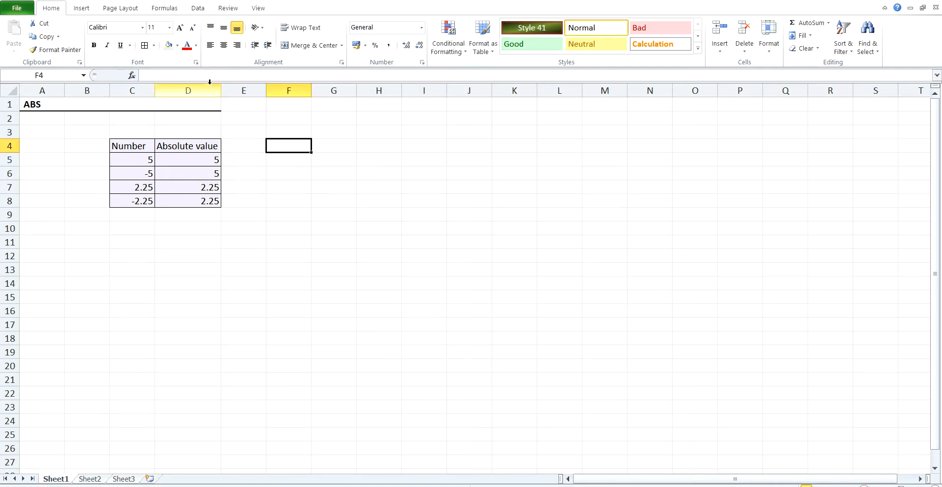
{"action": "type", "text": "Test"}
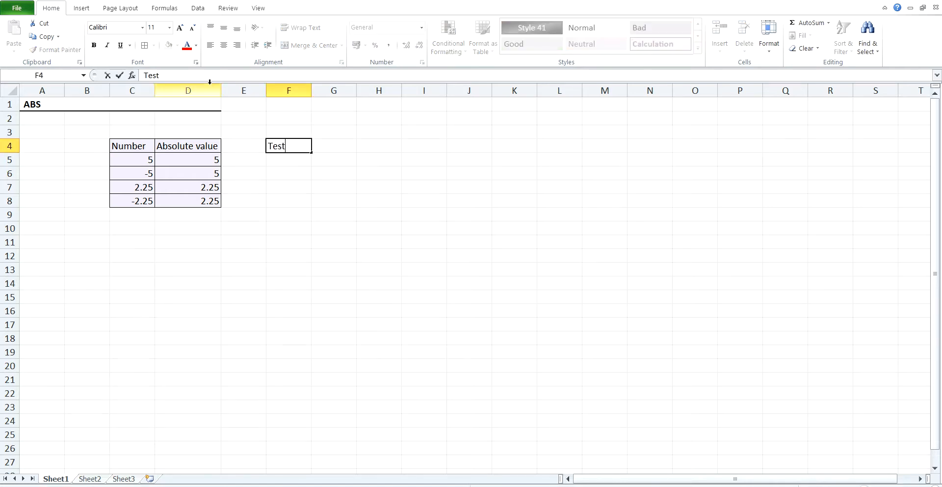
{"action": "key", "text": "Tab"}
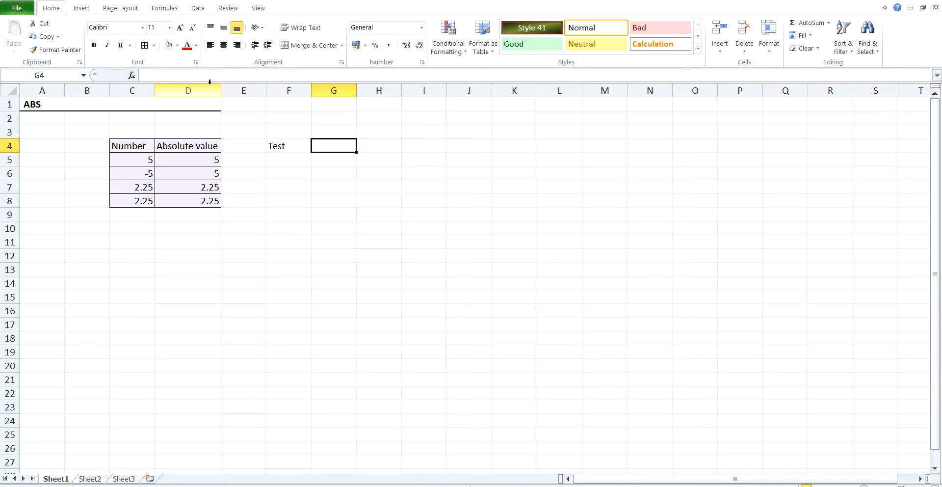
{"action": "key", "text": "F2"}
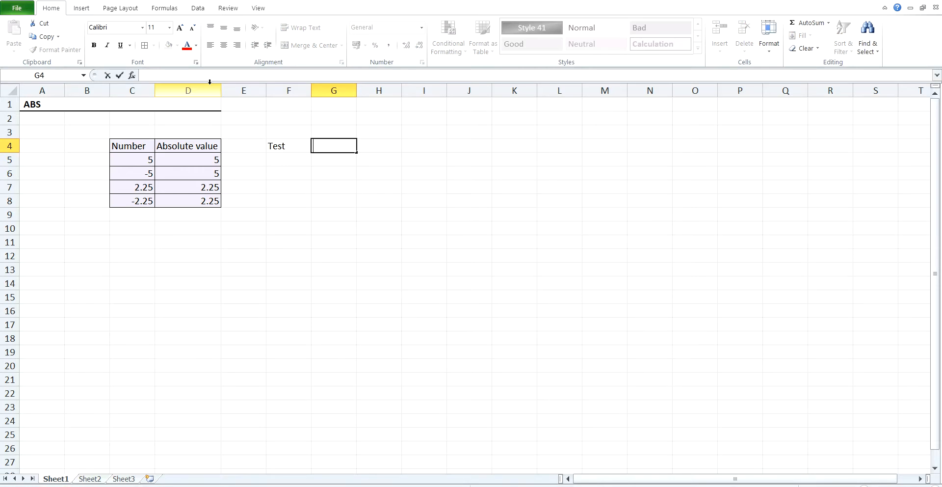
{"action": "type", "text": "Required Length"}
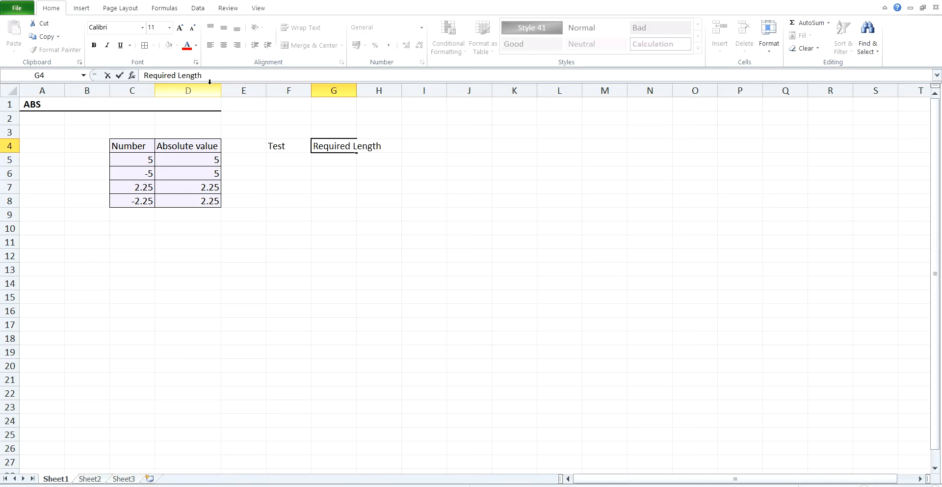
{"action": "key", "text": "Tab"}
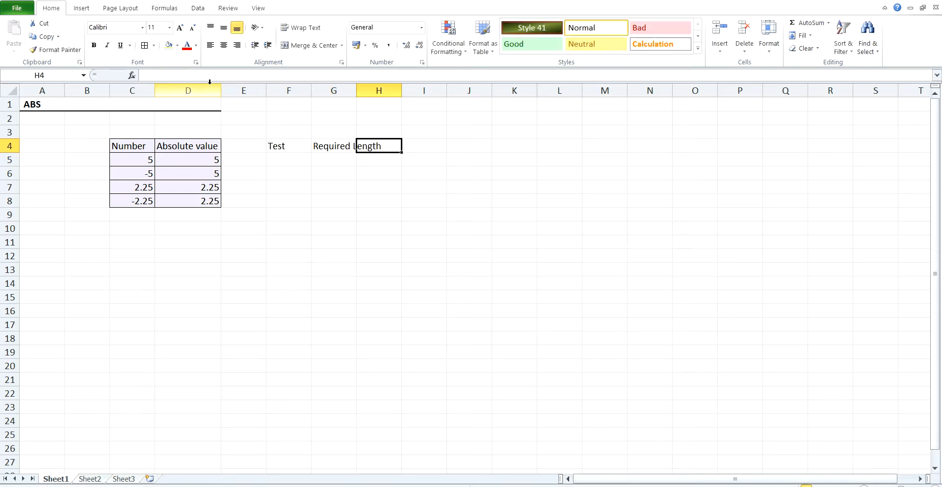
{"action": "type", "text": "Ac"}
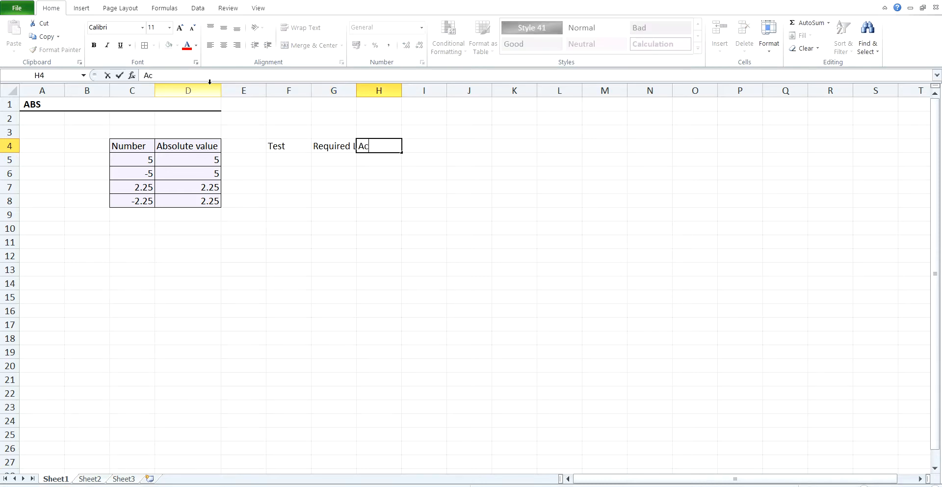
{"action": "type", "text": "tual Length"}
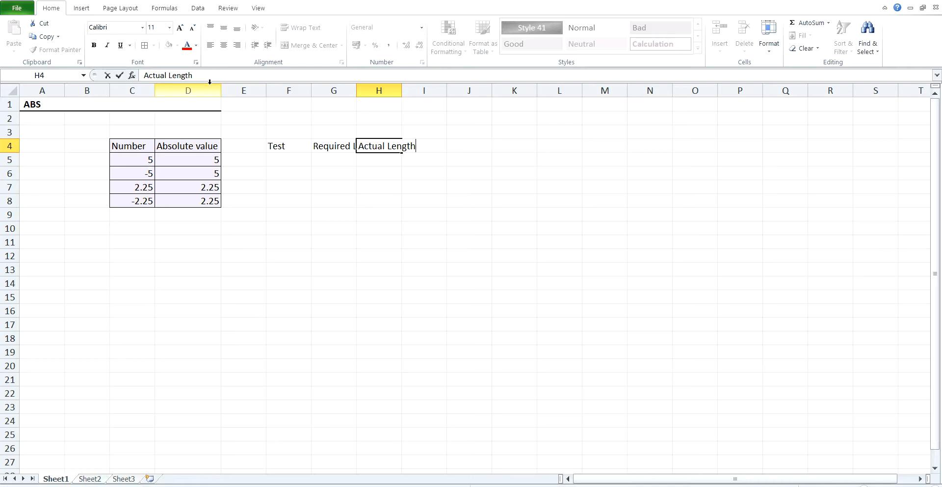
{"action": "key", "text": "Tab"}
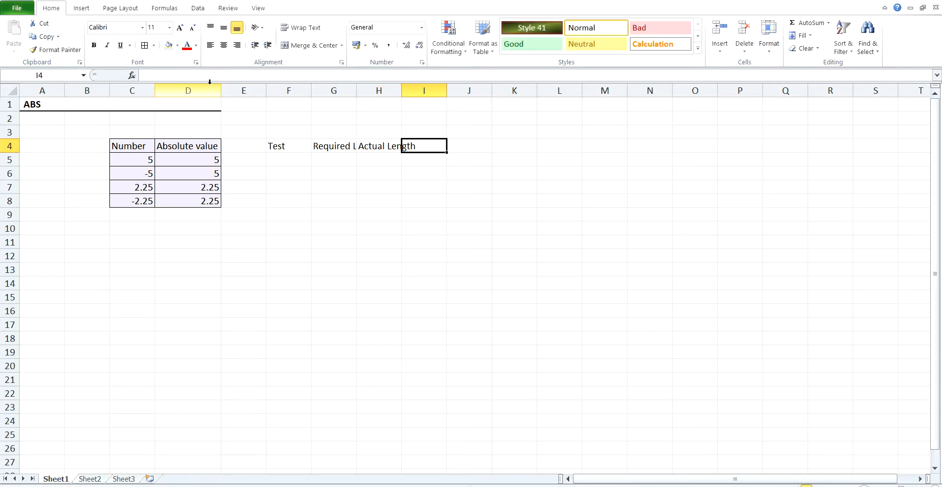
{"action": "type", "text": "Differ"}
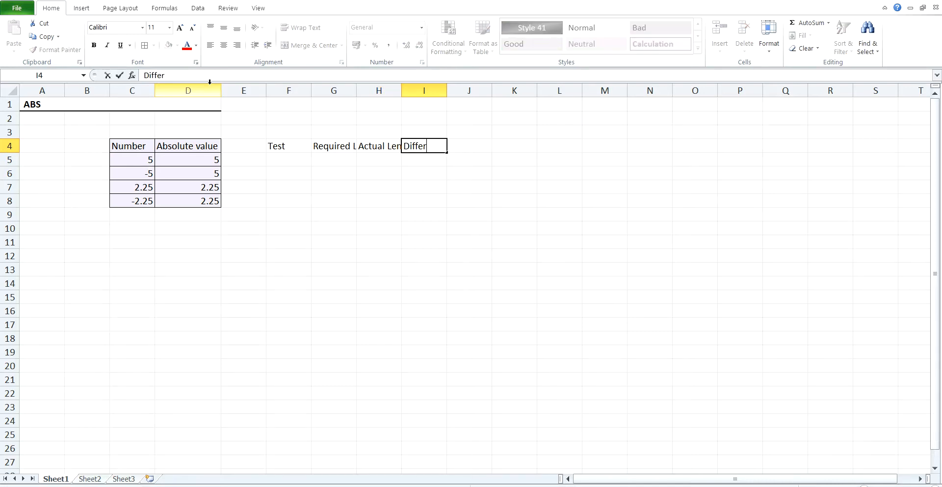
{"action": "type", "text": "ence"}
Autofit the widths of the Required Length and Actual Length columns
{"action": "left_click", "coordinate": [373, 90]}
{"action": "double_click", "coordinate": [357, 88]}
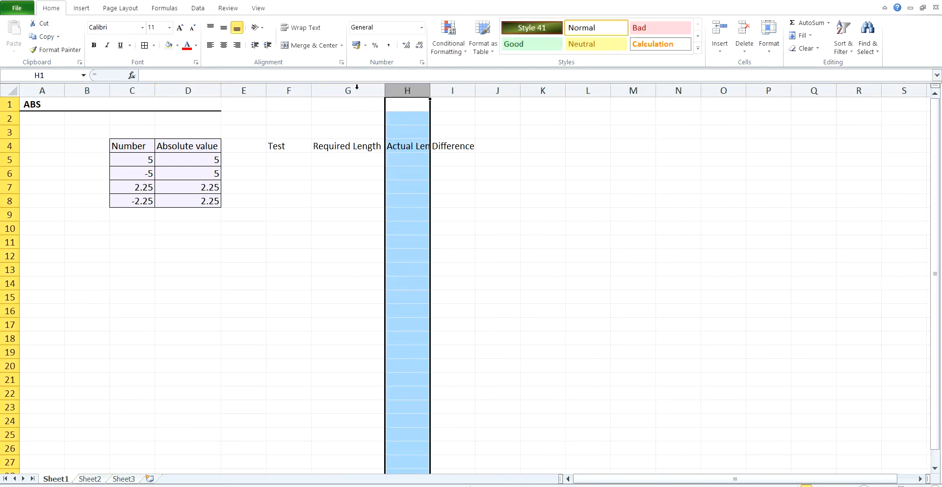
{"action": "double_click", "coordinate": [431, 90]}
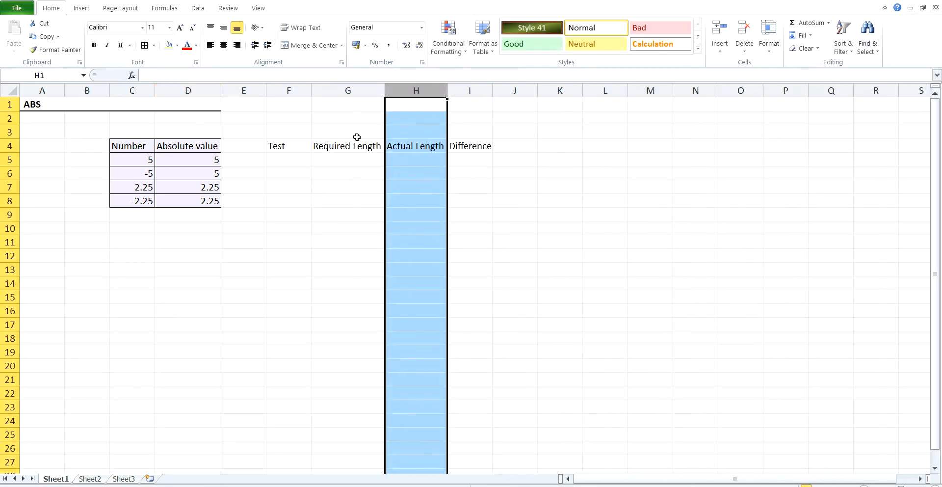
Enter test1, test2 and test3 under the Test header in F5:F7
{"action": "left_click", "coordinate": [298, 159]}
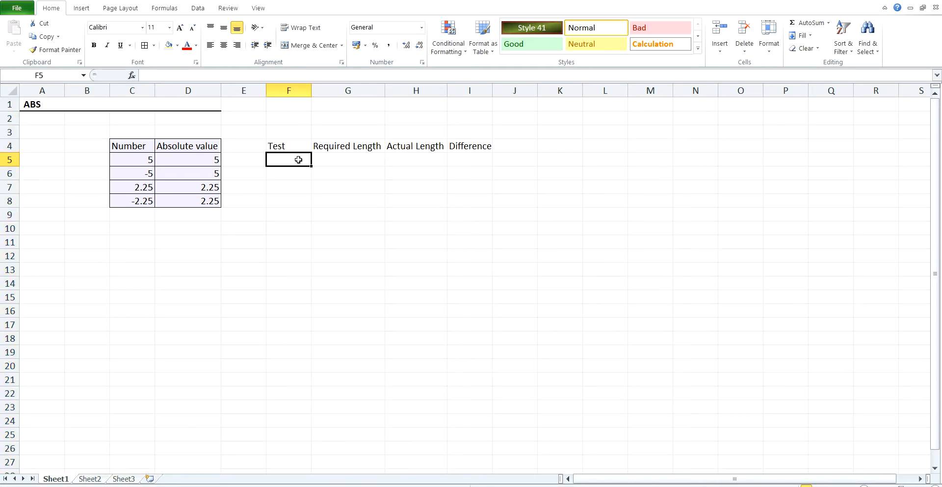
{"action": "type", "text": "test1"}
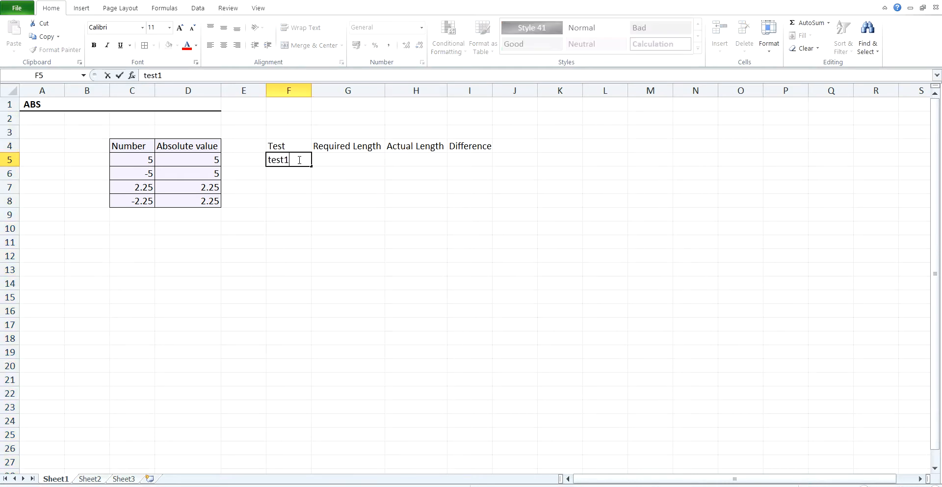
{"action": "key", "text": "Return"}
{"action": "type", "text": "\\"}
{"action": "key", "text": "BackSpace"}
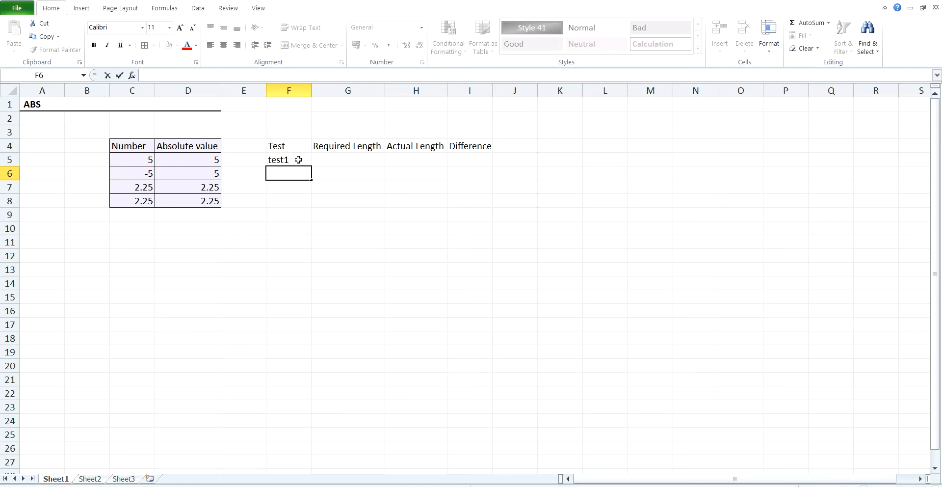
{"action": "type", "text": "test2"}
{"action": "key", "text": "Return"}
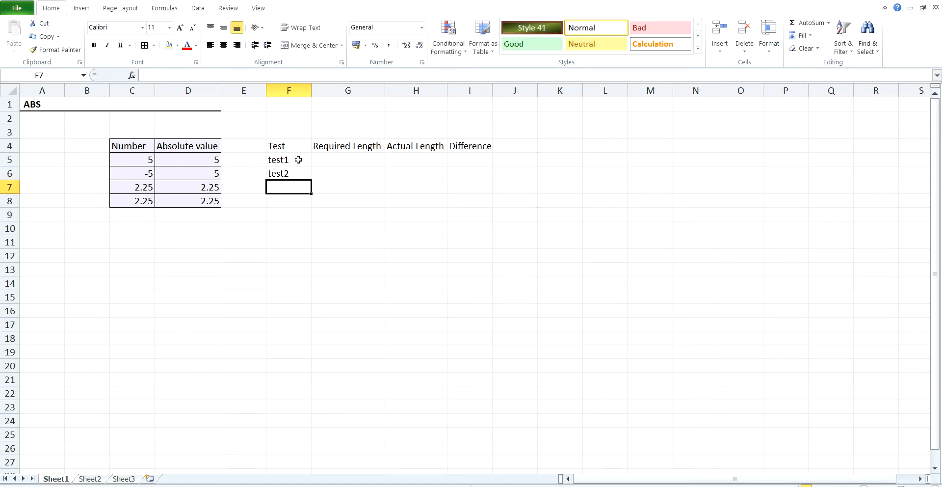
{"action": "type", "text": "test3"}
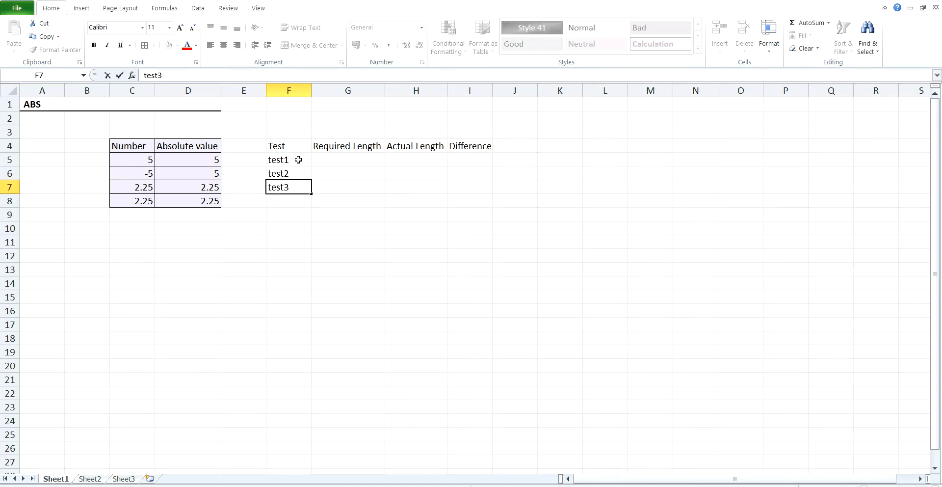
{"action": "key", "text": "Return"}
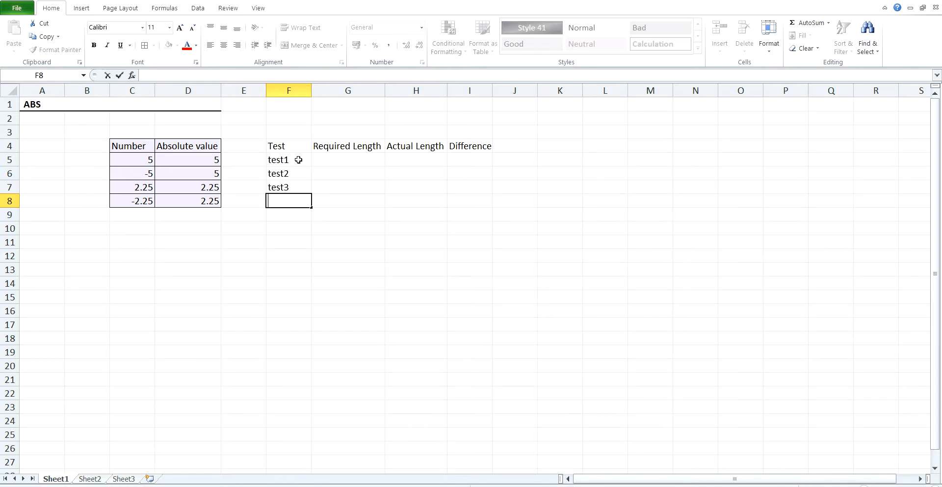
Enter 130 as both the required and actual length for test1
{"action": "left_click", "coordinate": [325, 159]}
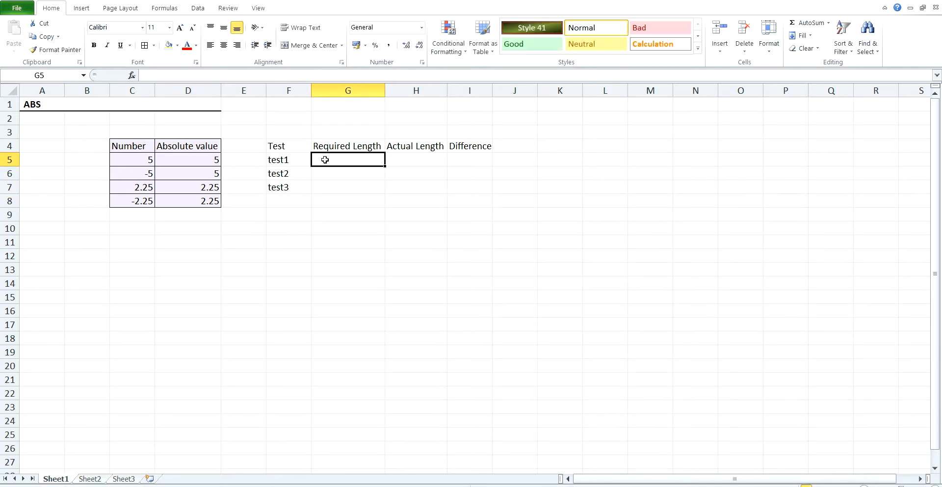
{"action": "type", "text": "130"}
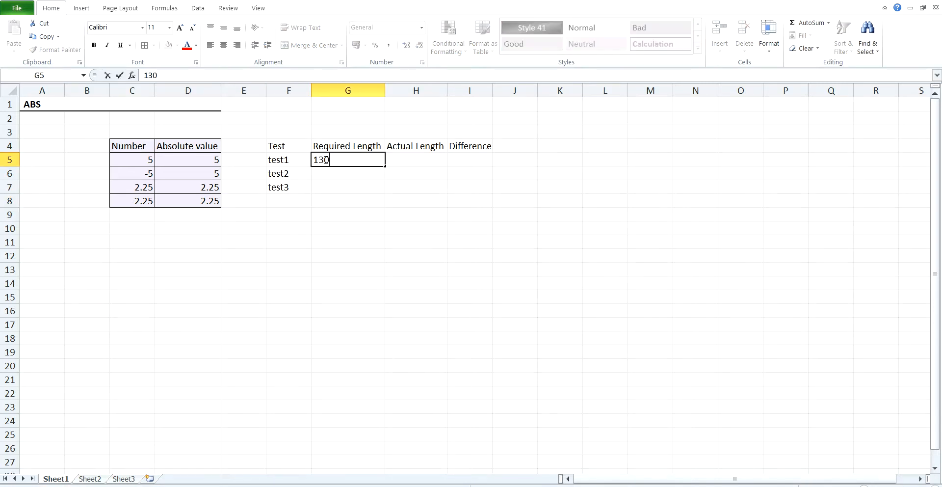
{"action": "key", "text": "Tab"}
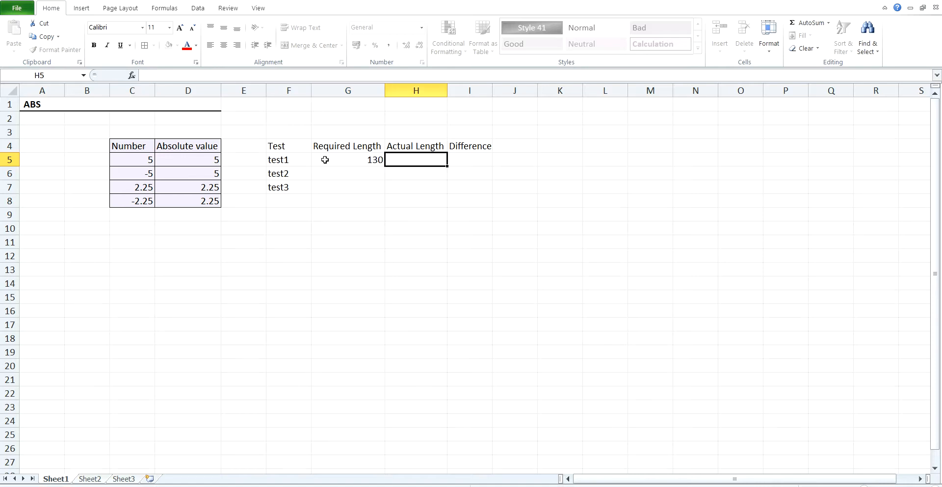
{"action": "type", "text": "130"}
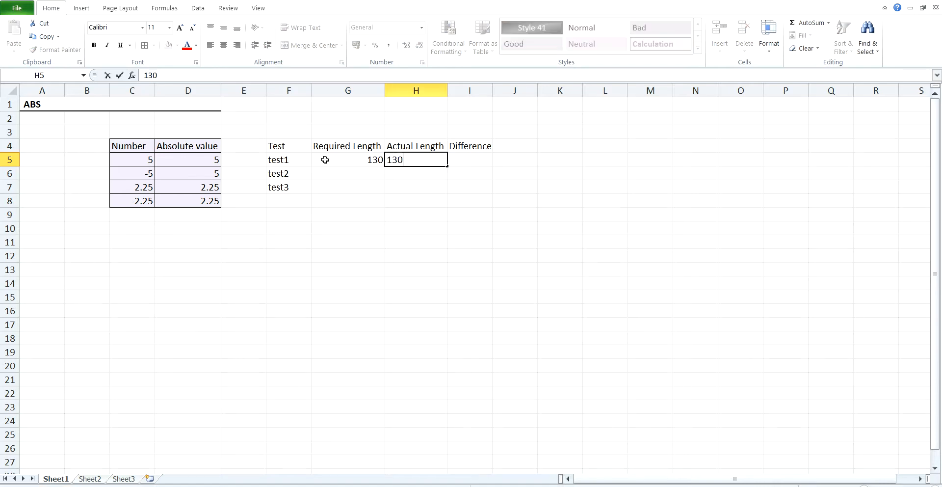
{"action": "key", "text": "Return"}
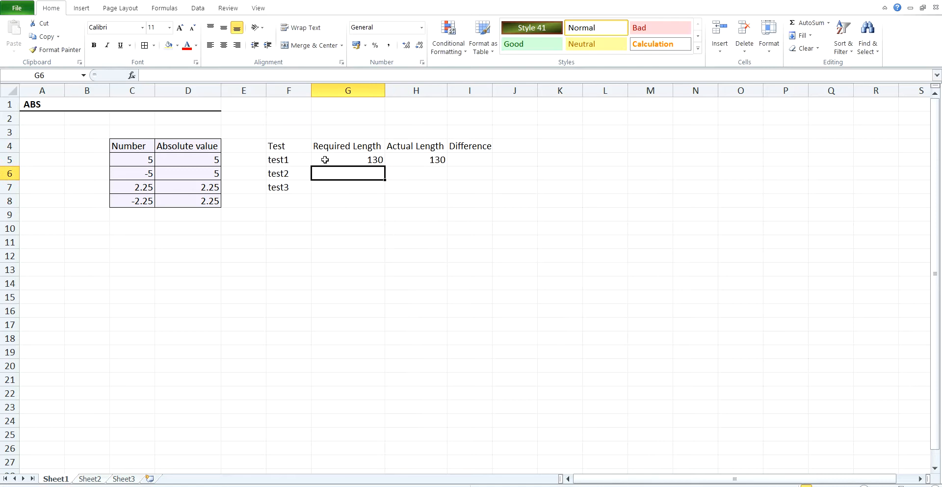
Enter a required length of 150 and an actual length of 120 for test2
{"action": "type", "text": "150"}
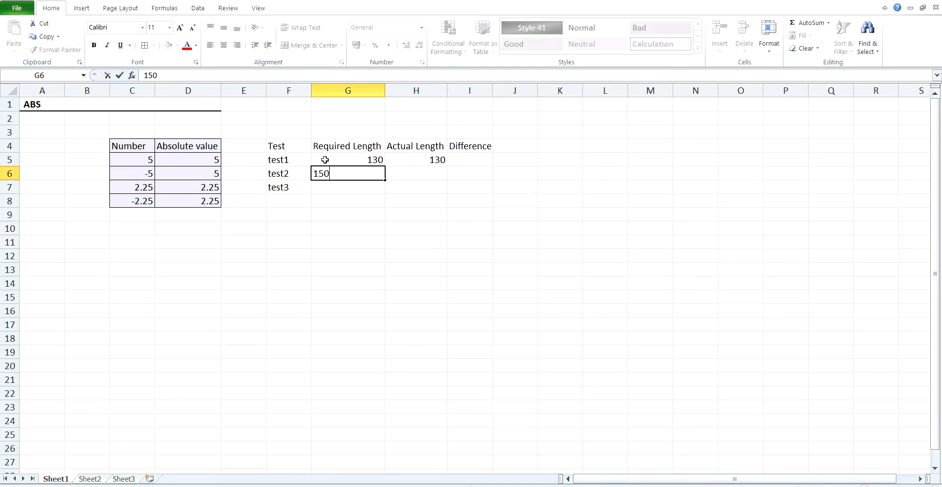
{"action": "key", "text": "Return"}
{"action": "key", "text": "Up"}
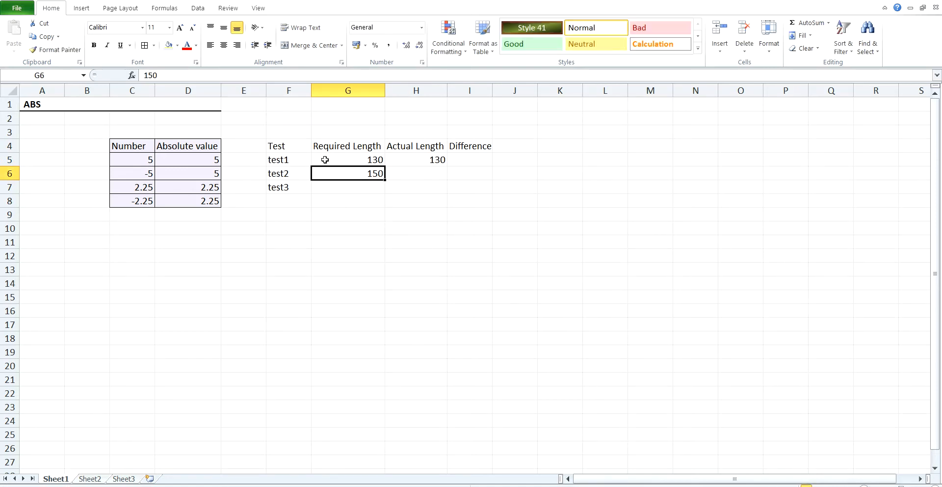
{"action": "key", "text": "Right"}
{"action": "type", "text": "120"}
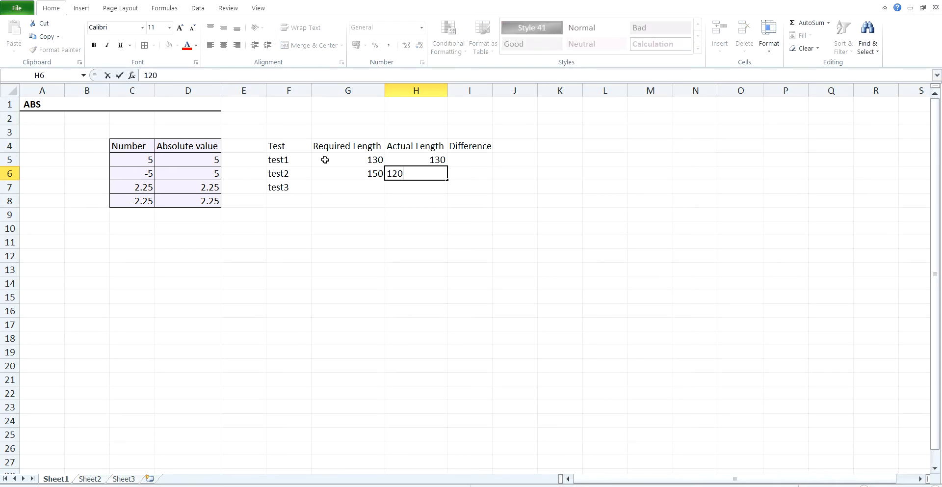
{"action": "key", "text": "Return"}
Enter a required length of 120 and an actual length of 150 for test3
{"action": "key", "text": "Left"}
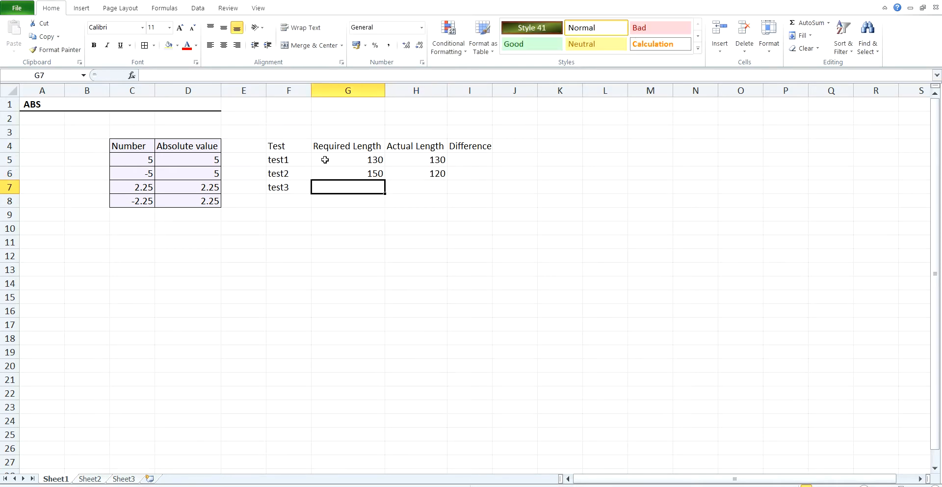
{"action": "type", "text": "120"}
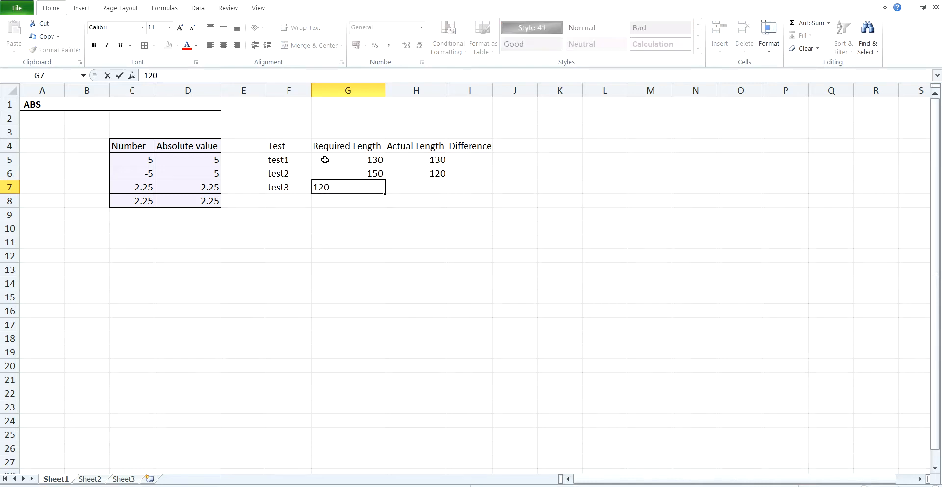
{"action": "key", "text": "Tab"}
{"action": "type", "text": "150"}
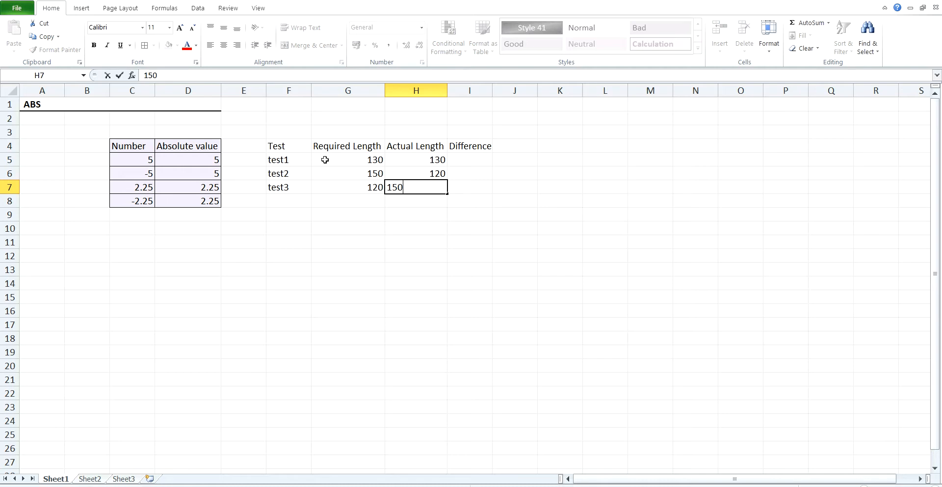
{"action": "key", "text": "Return"}
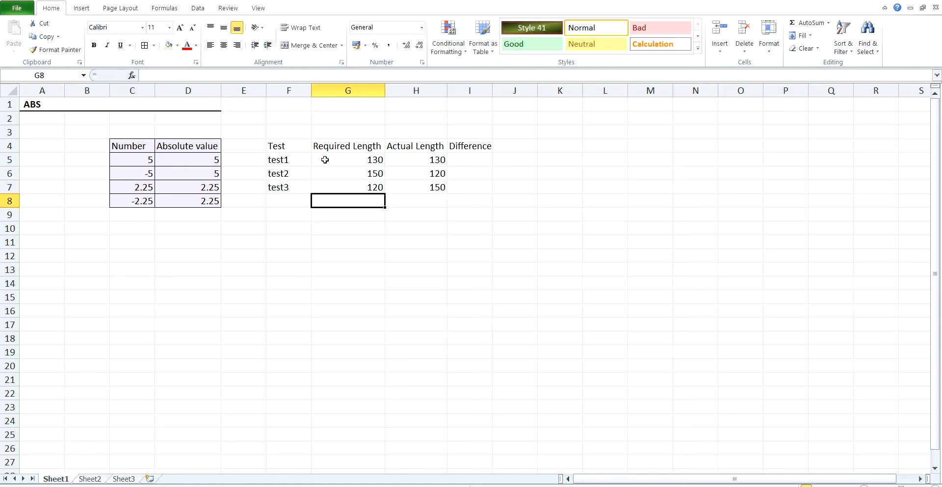
Enter the formula =G5-H5 in I5 to compute test1's difference
{"action": "left_click", "coordinate": [471, 156]}
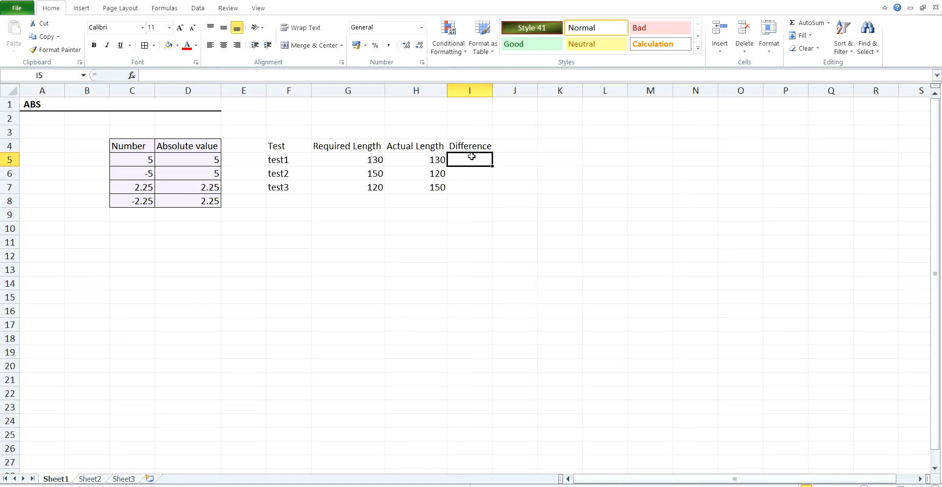
{"action": "type", "text": "="}
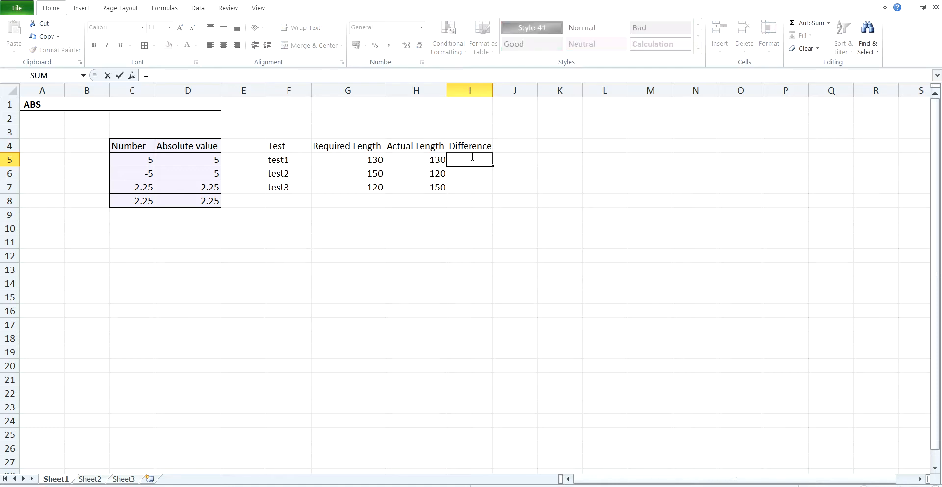
{"action": "left_click", "coordinate": [371, 161]}
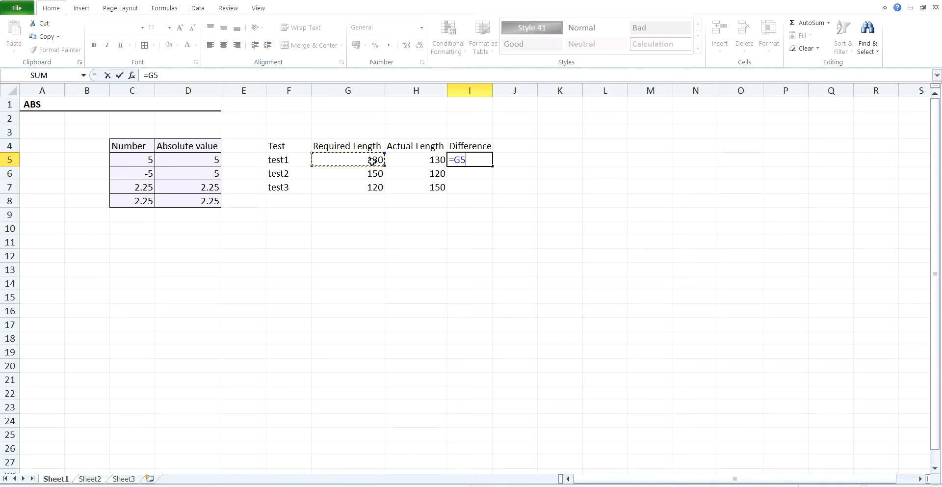
{"action": "type", "text": "-"}
{"action": "left_click", "coordinate": [415, 162]}
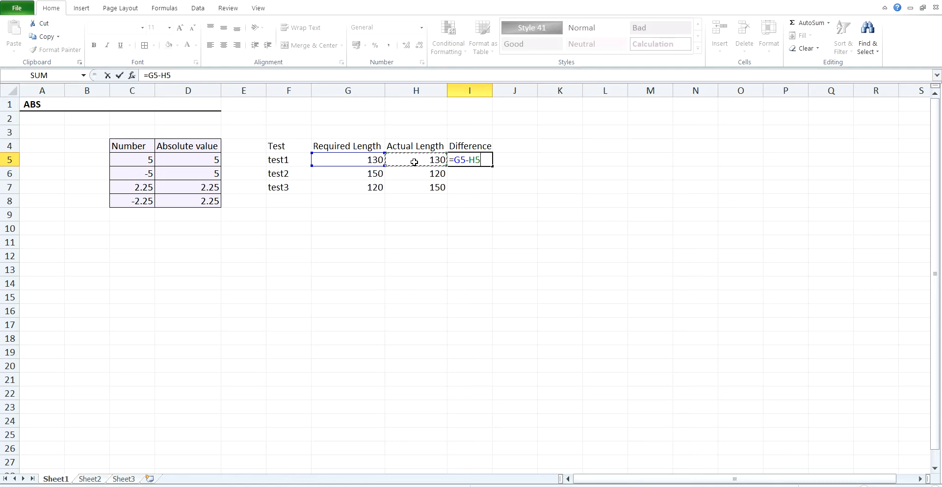
{"action": "key", "text": "Return"}
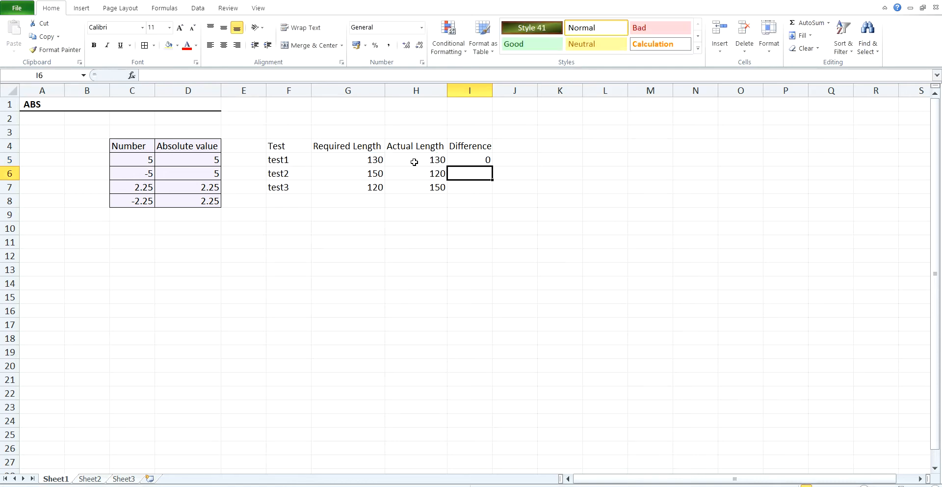
Fill the difference formula from I5 down through I7 for test2 and test3
{"action": "left_click", "coordinate": [483, 160]}
{"action": "left_click_drag", "start_coordinate": [492, 166], "coordinate": [490, 192]}
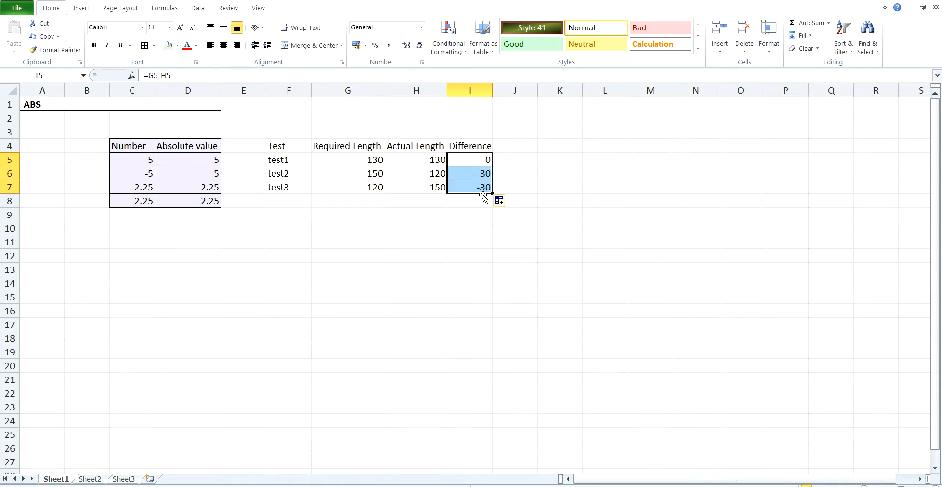
Replace the formula in I5 with =abs(G5-H5) to compute test1's absolute difference
{"action": "left_click", "coordinate": [472, 189]}
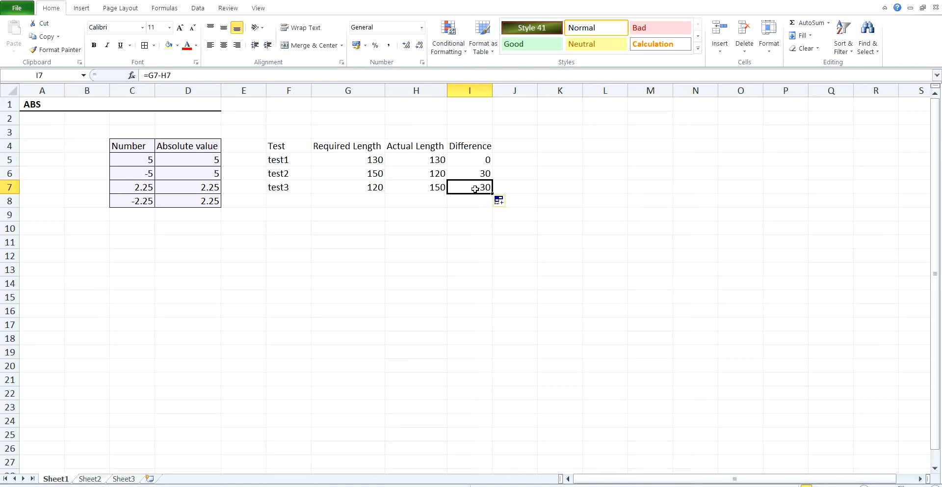
{"action": "left_click", "coordinate": [475, 159]}
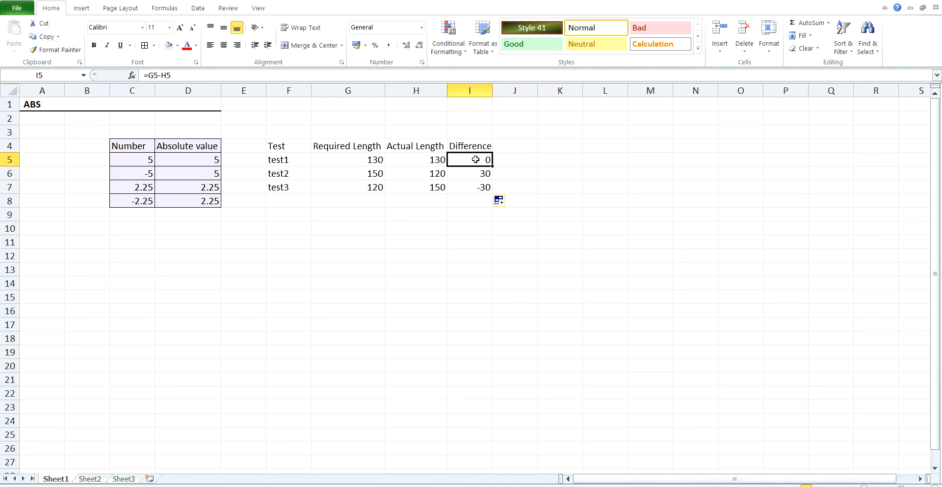
{"action": "type", "text": "=ab"}
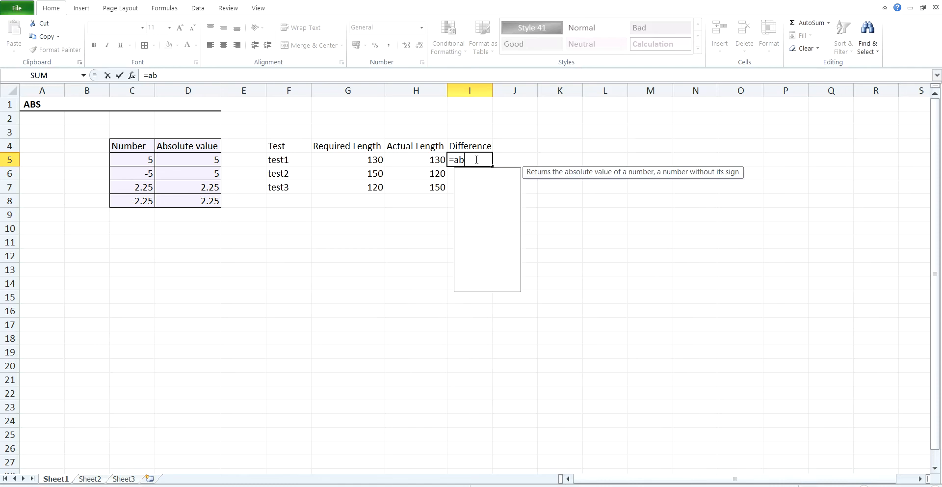
{"action": "type", "text": "s("}
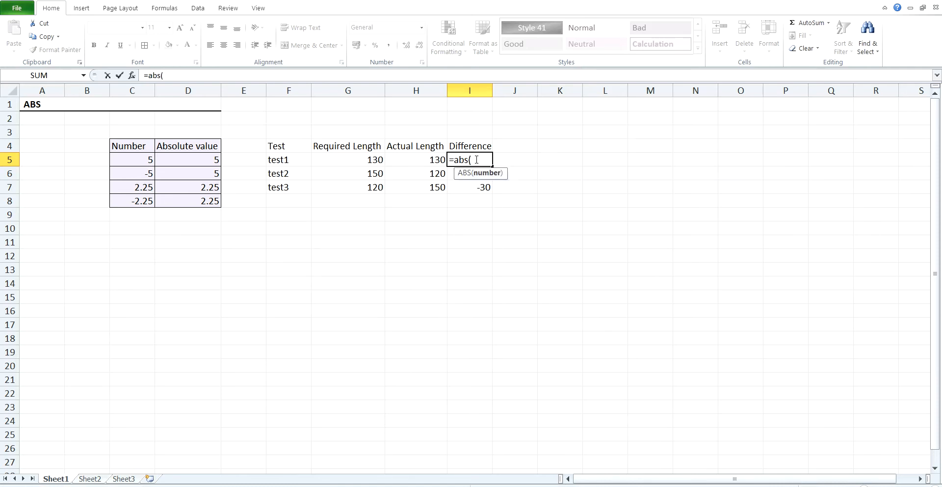
{"action": "left_click", "coordinate": [371, 158]}
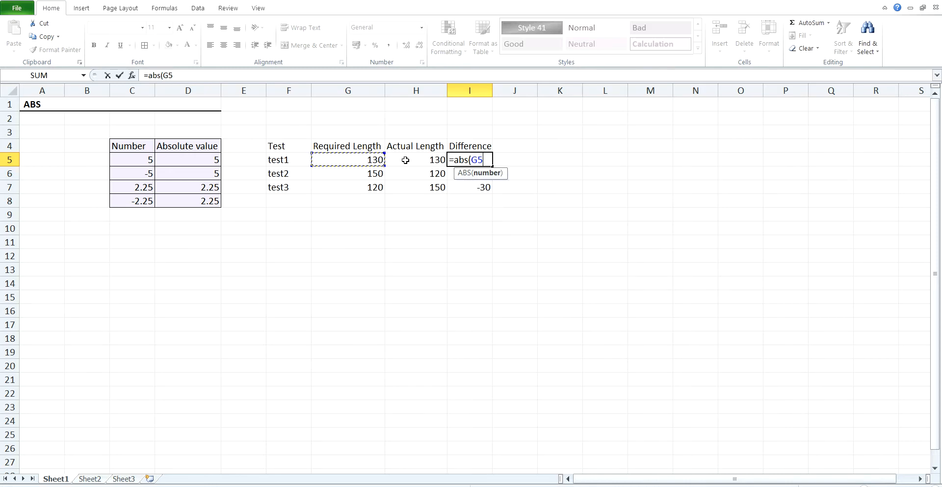
{"action": "type", "text": "-"}
{"action": "left_click", "coordinate": [405, 160]}
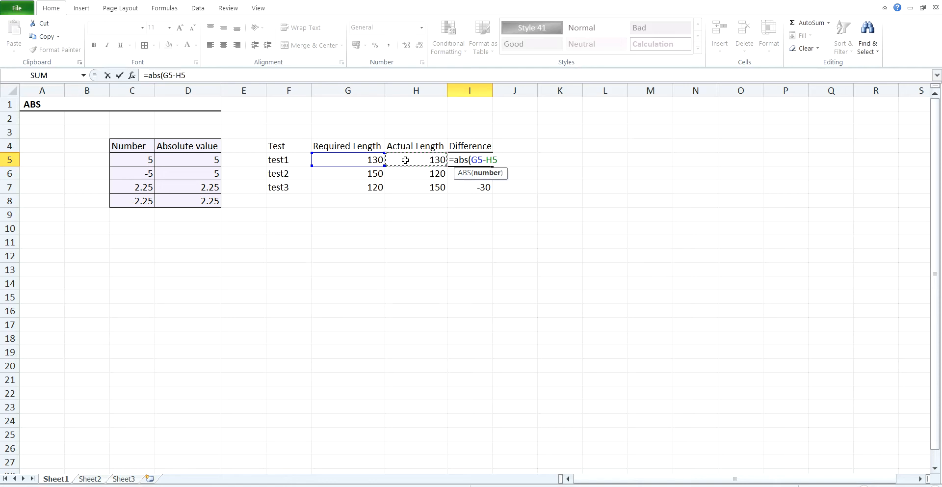
{"action": "type", "text": ")"}
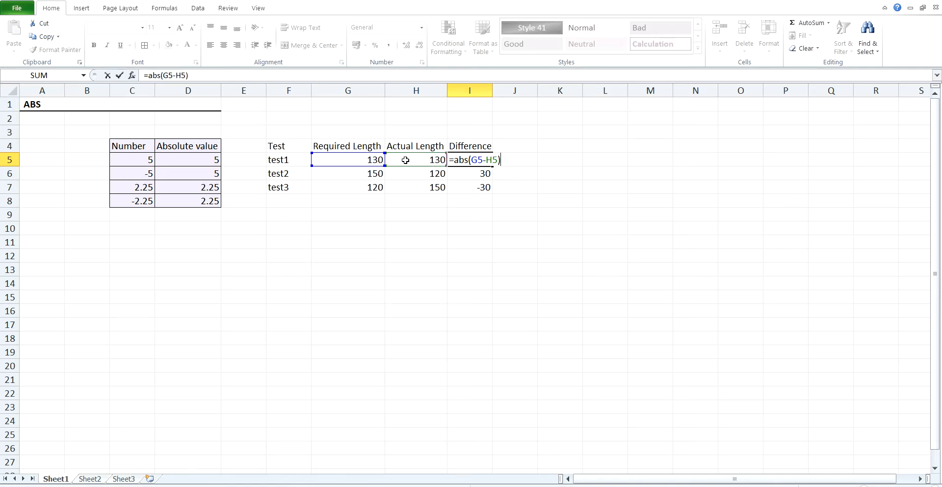
{"action": "key", "text": "Return"}
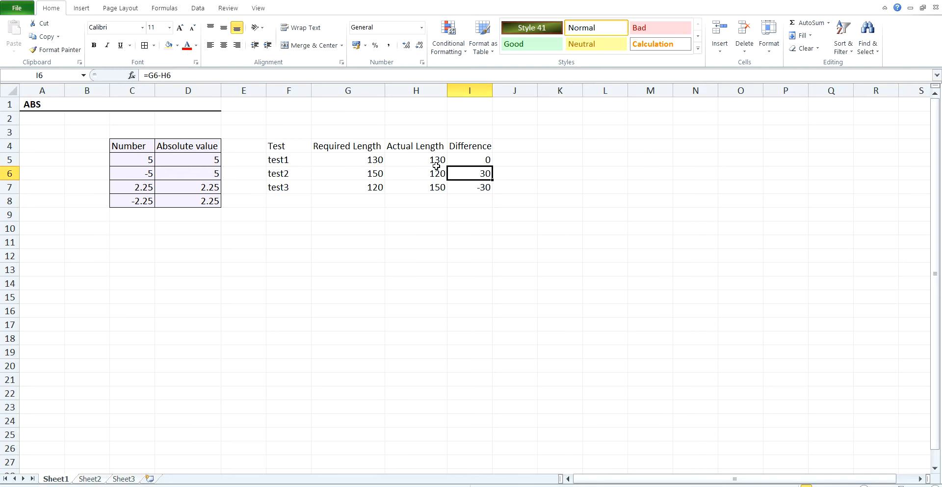
Fill the ABS formula from I5 down through I7 for test2 and test3
{"action": "left_click", "coordinate": [489, 158]}
{"action": "left_click_drag", "start_coordinate": [491, 167], "coordinate": [493, 192]}
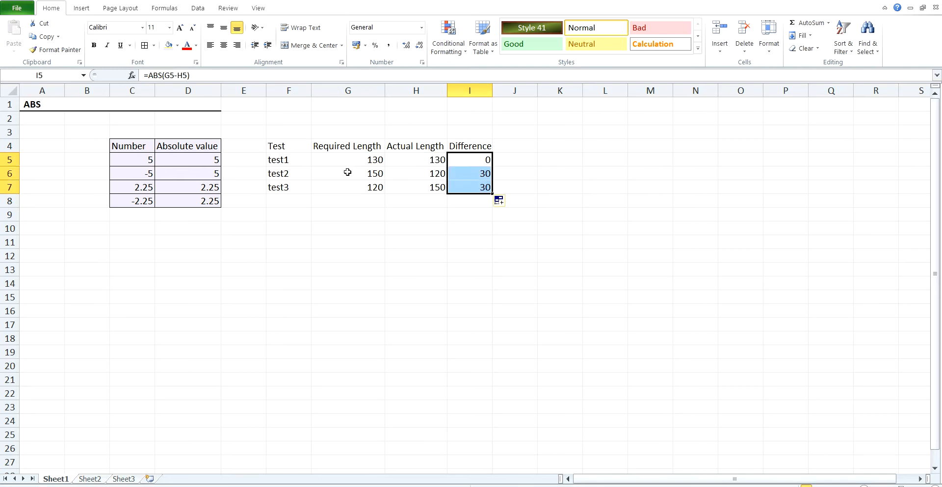
Apply borders to all cells of the length-test table from F4 to I7
{"action": "left_click", "coordinate": [287, 147]}
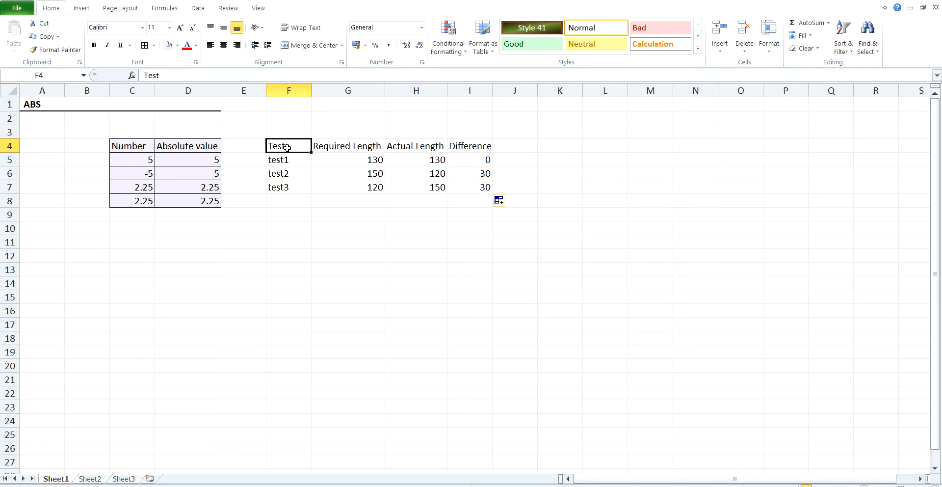
{"action": "left_click", "coordinate": [474, 188], "text": "shift"}
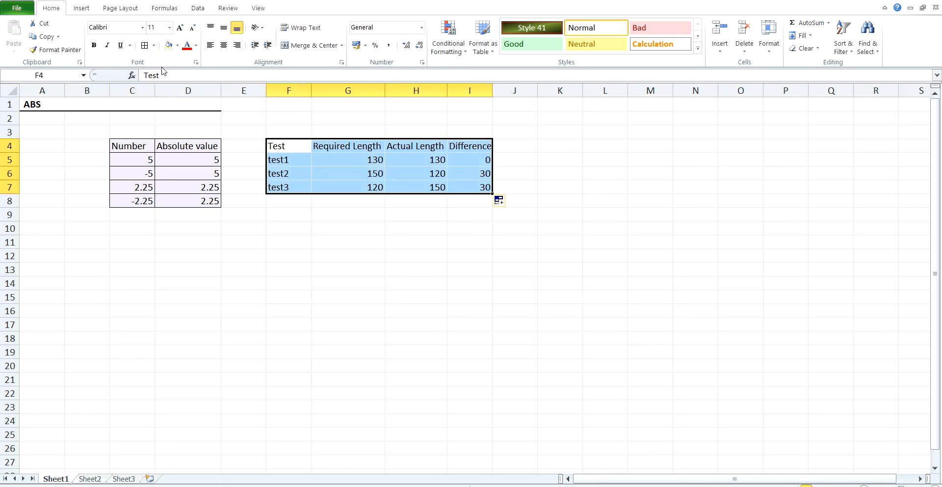
{"action": "left_click", "coordinate": [145, 45]}
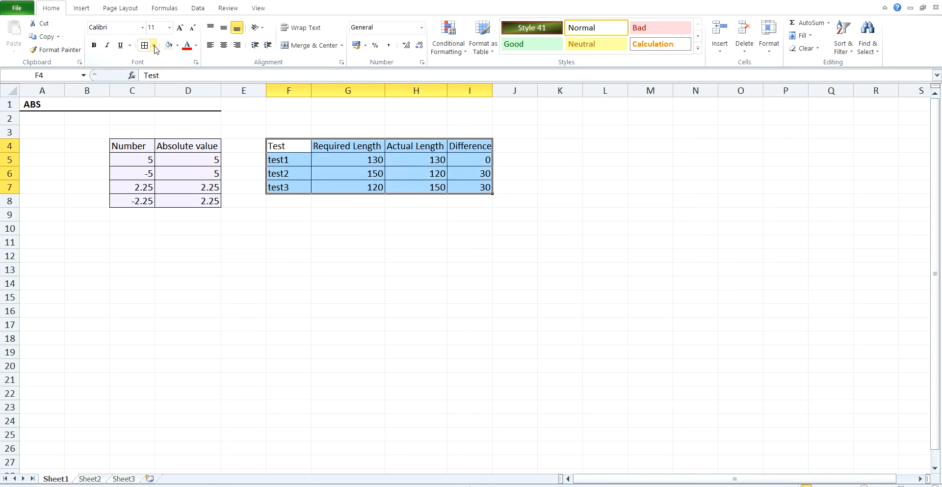
{"action": "left_click", "coordinate": [464, 187]}
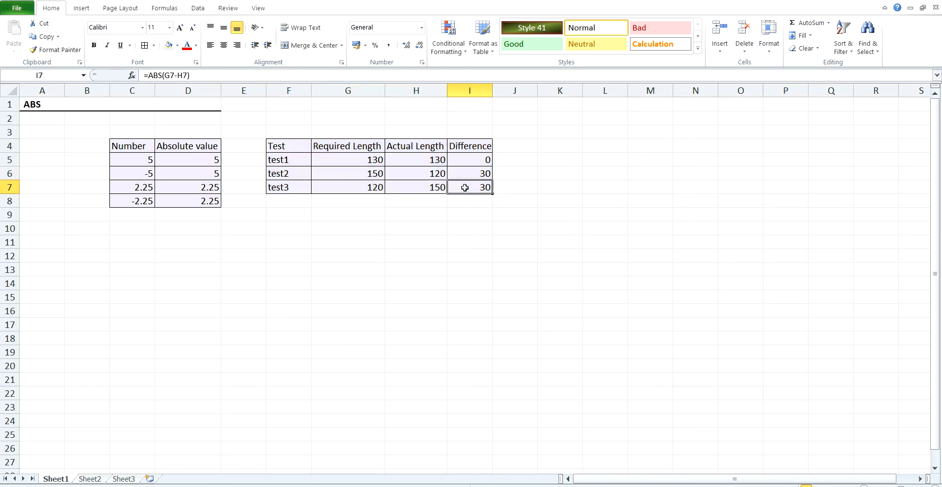